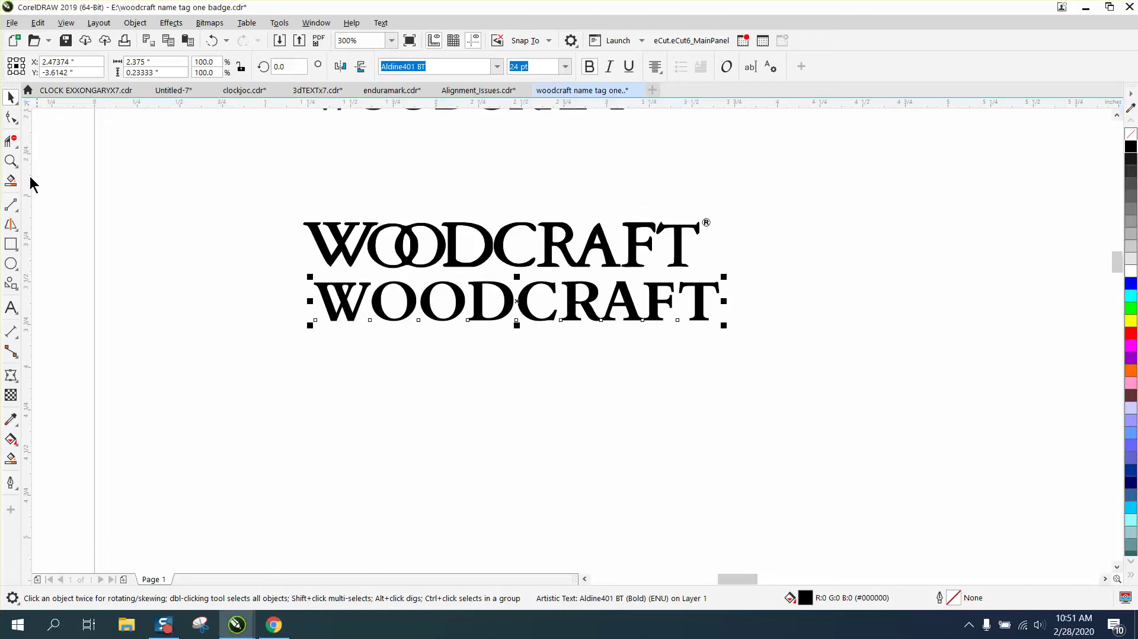
Zoom in on the two bold WOODCRAFT lines to compare the interlocked O's.
left_click(11, 160)
left_click_drag(279, 199, 745, 353)
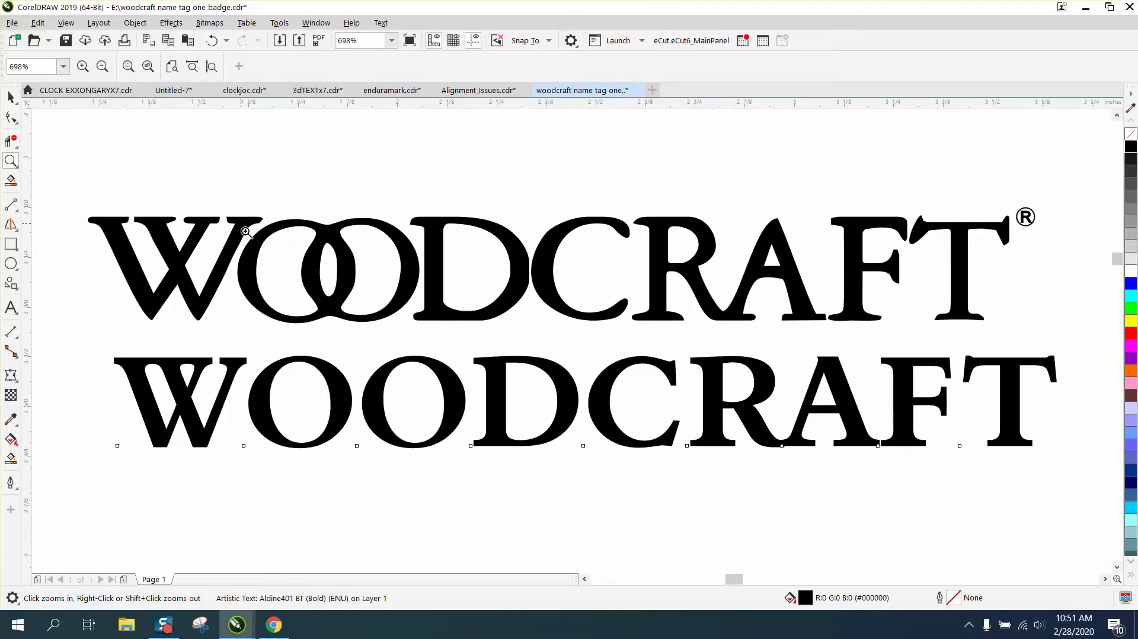
left_click_drag(246, 231, 521, 326)
right_click(415, 322)
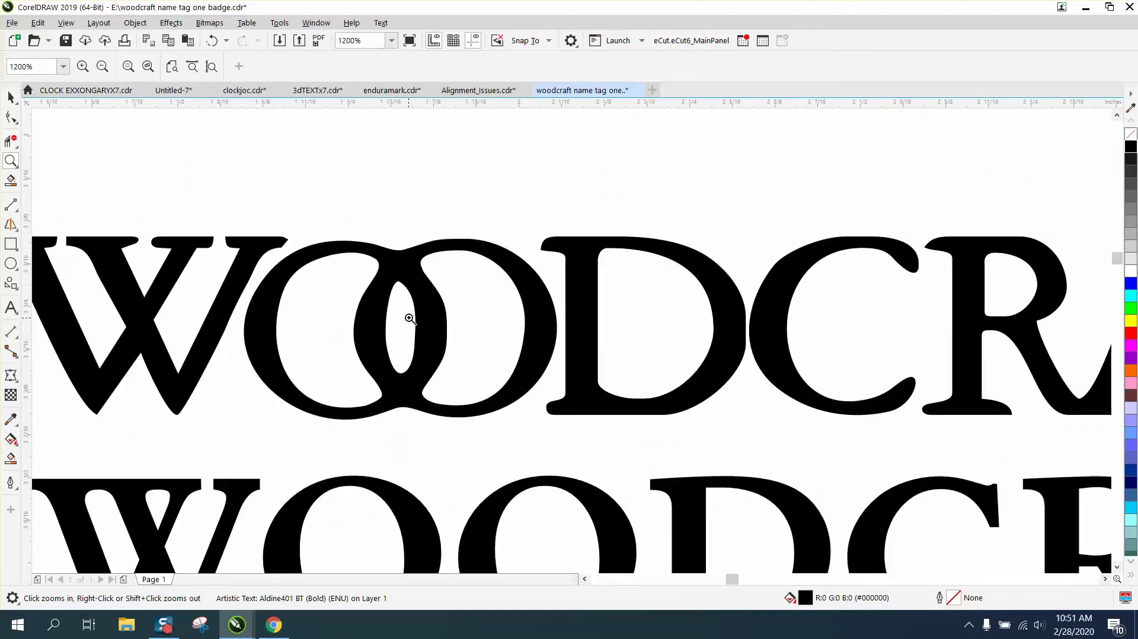
right_click(407, 313)
right_click(401, 306)
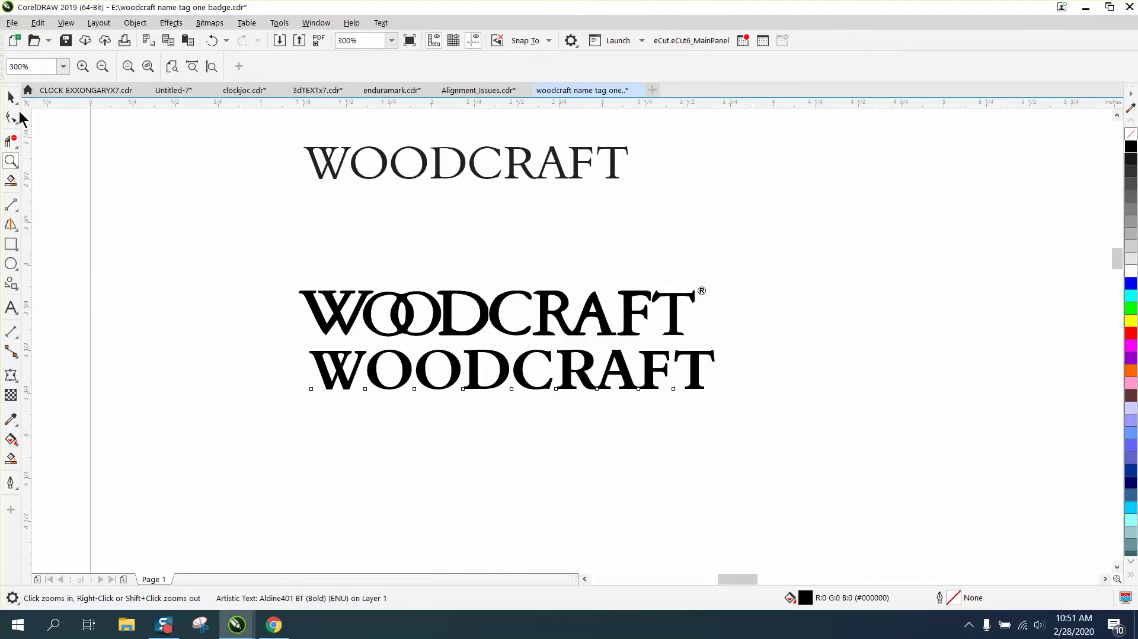
key("space")
left_click_drag(259, 273, 708, 443)
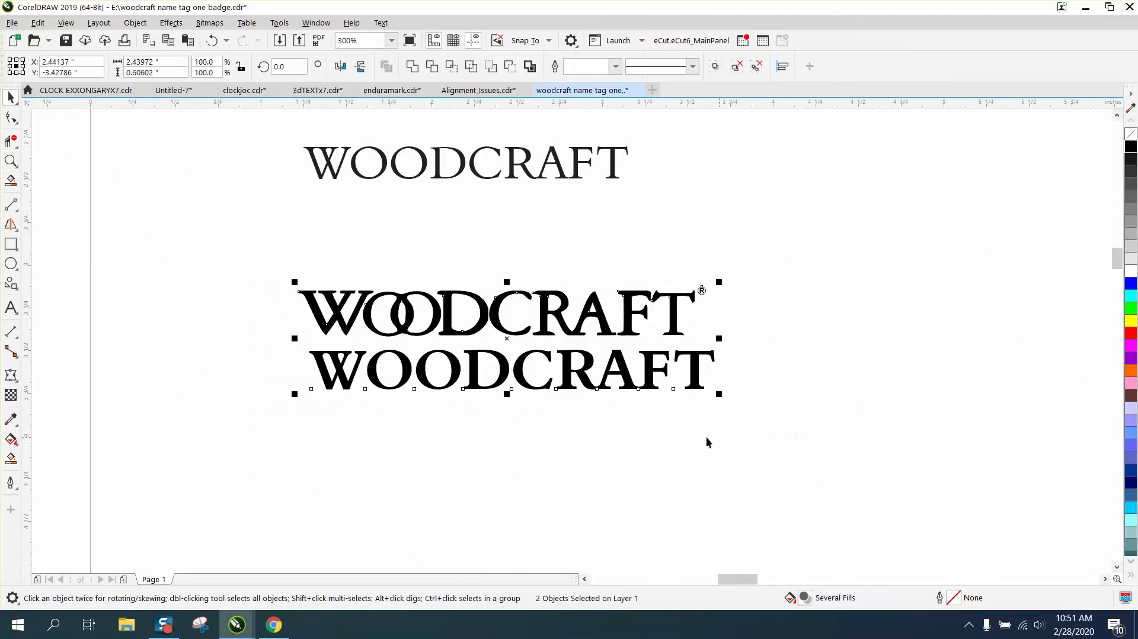
key("space")
left_click_drag(261, 265, 787, 451)
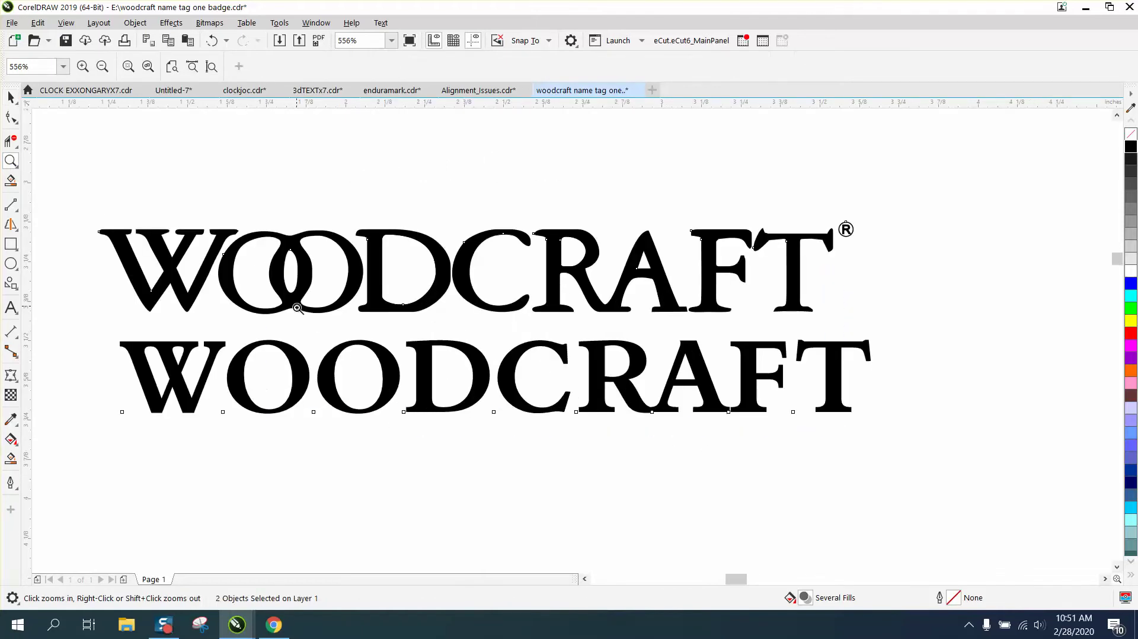
left_click(11, 97)
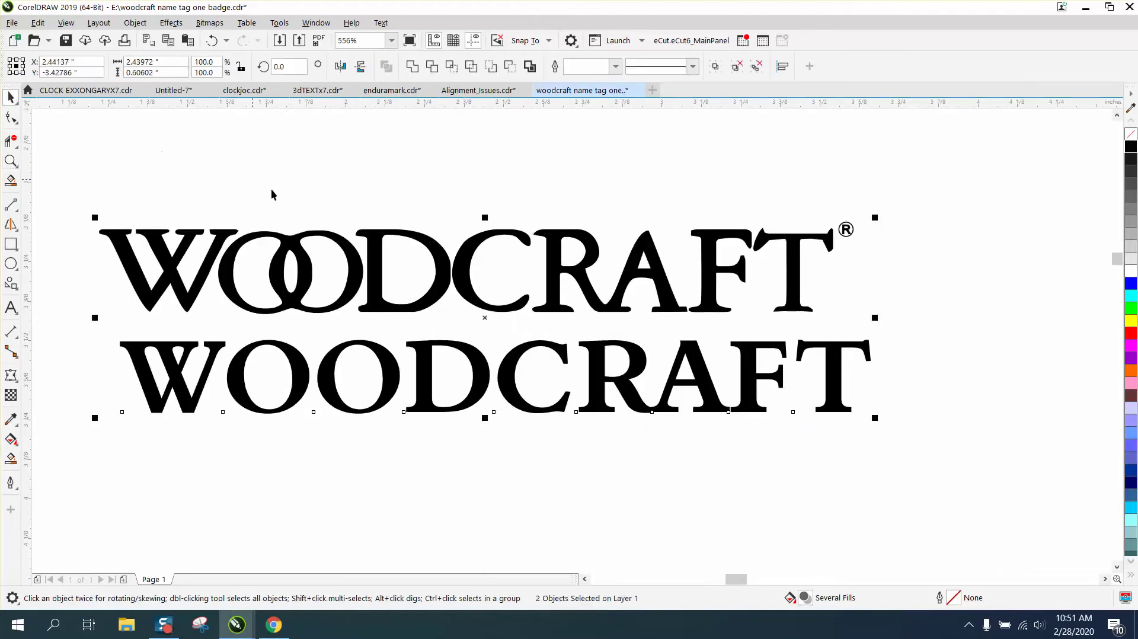
Break the lower WOODCRAFT into separate letters with no fill and a black outline.
left_click(322, 173)
left_click(424, 344)
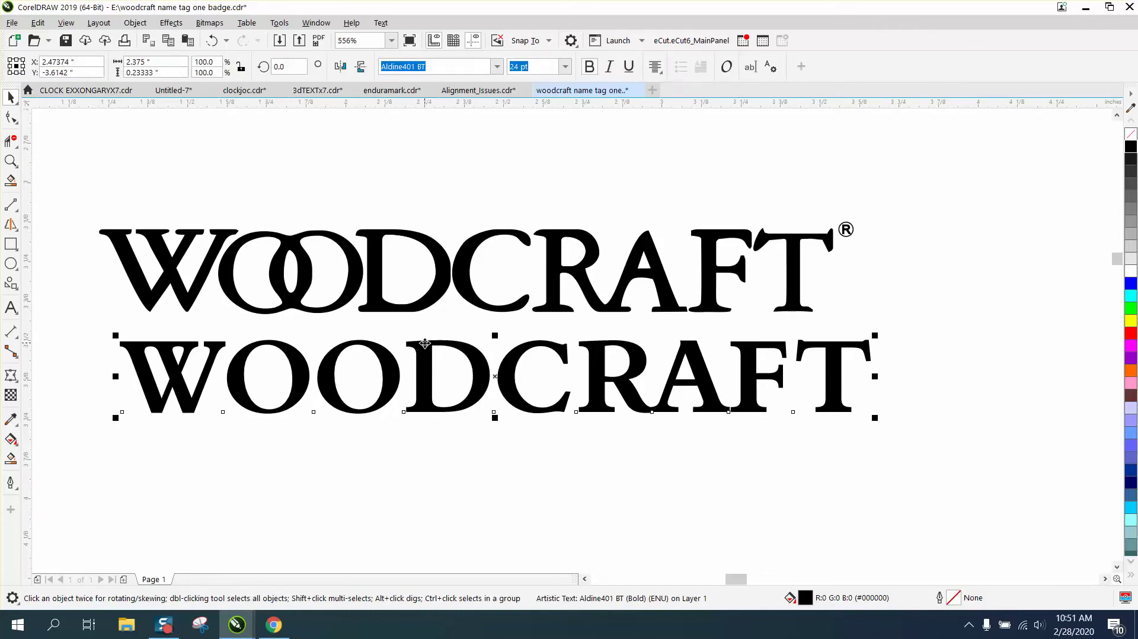
key("ctrl+k")
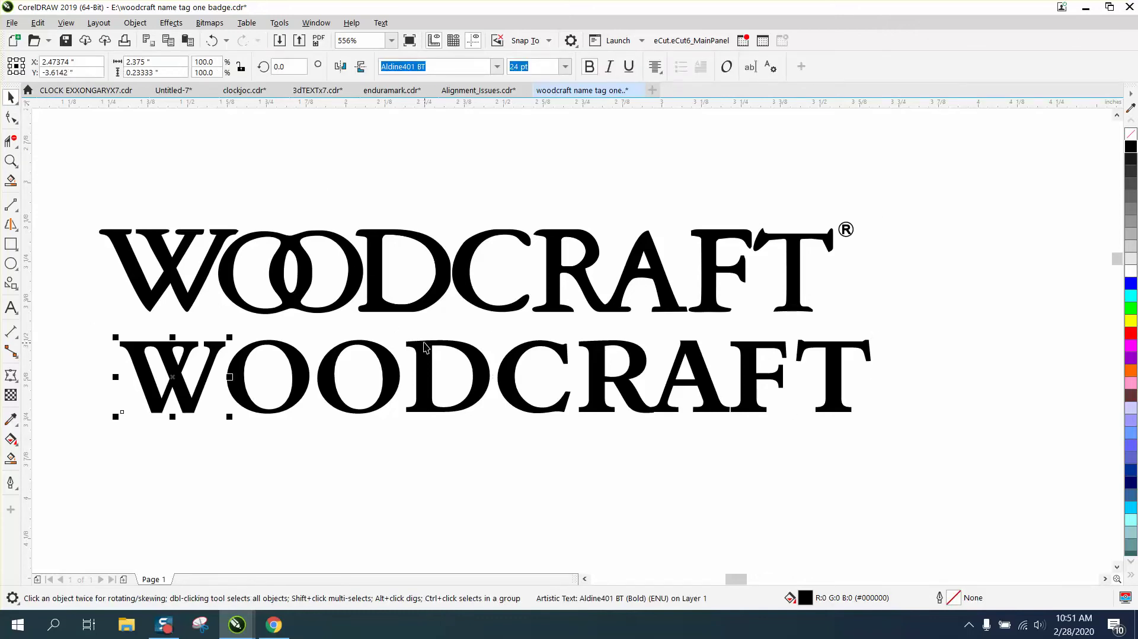
left_click_drag(65, 318, 939, 450)
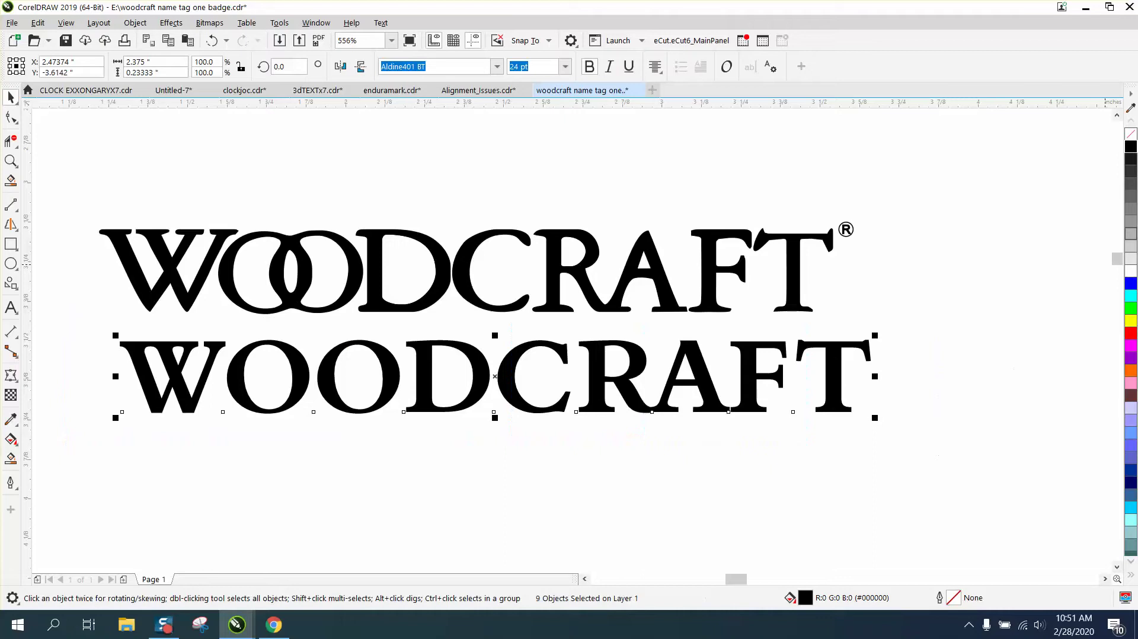
left_click(1131, 133)
right_click(1131, 147)
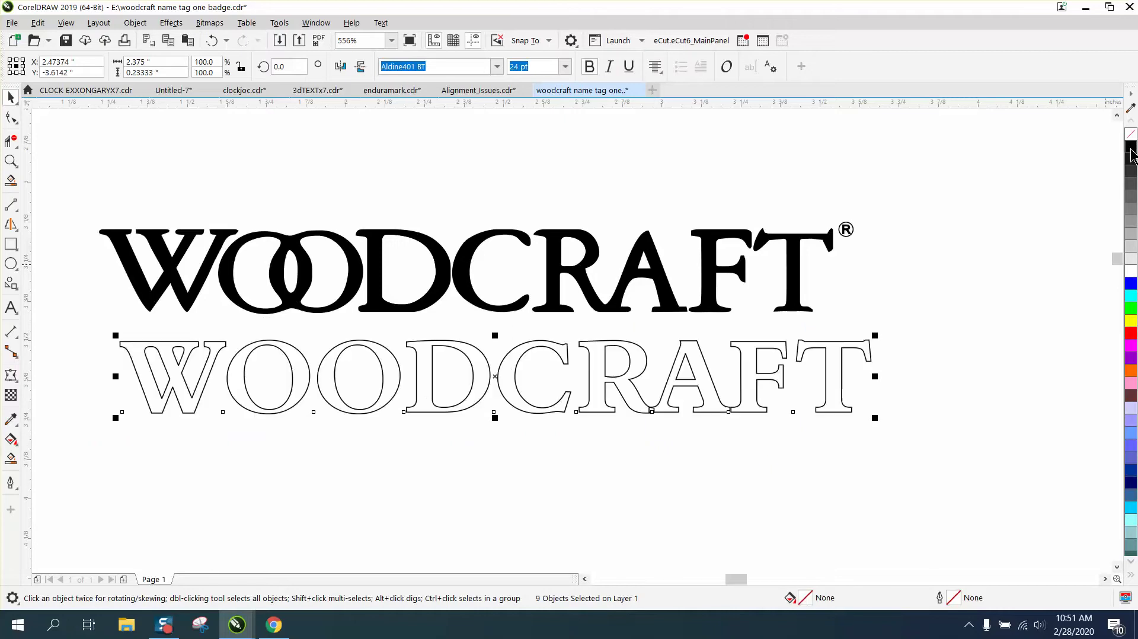
left_click(124, 418)
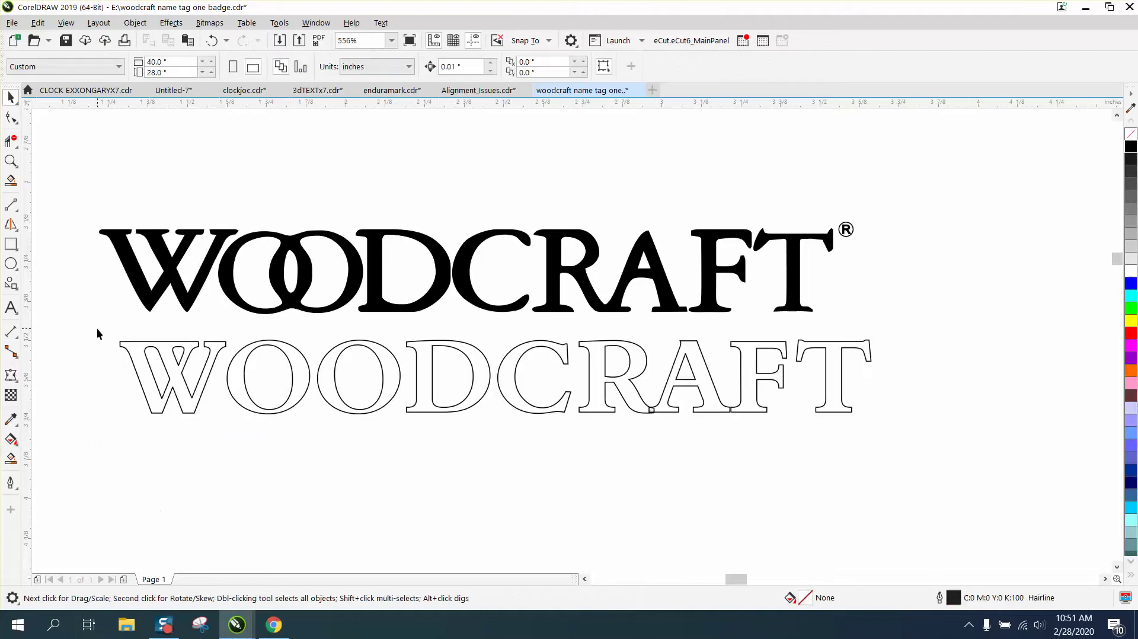
Nudge the W and first O right three steps so the two O's overlap.
left_click_drag(310, 429, 315, 432)
key("Right")
key("Right")
key("Right")
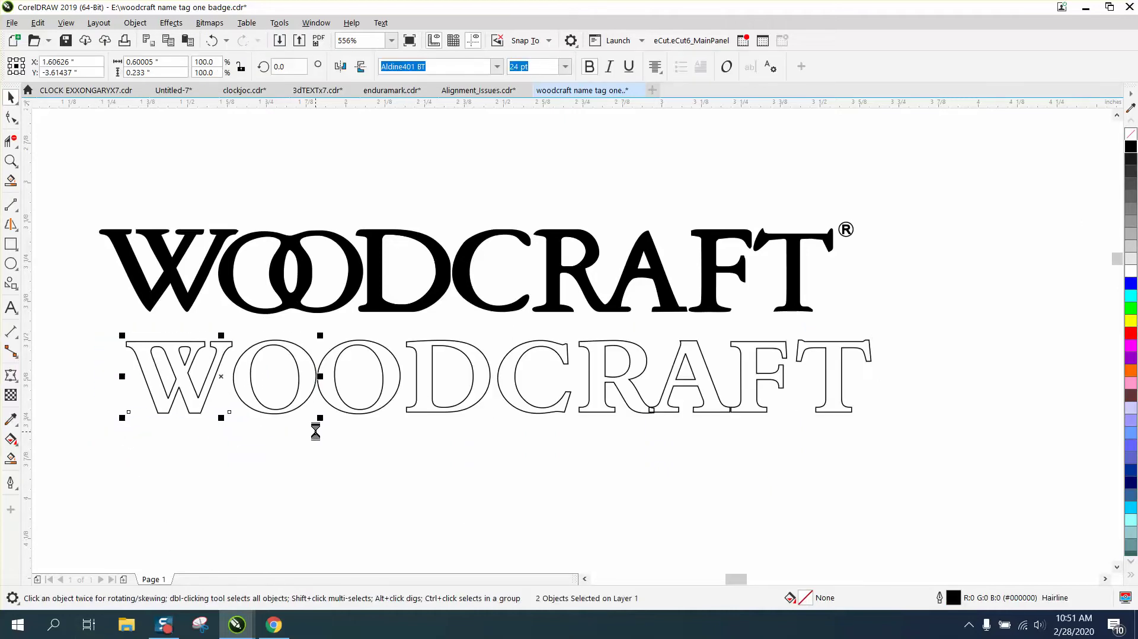
key("Right")
key("Right")
key("Right")
key("Right")
key("Right")
key("Right")
key("Right")
key("Right")
key("Right")
key("Right")
key("Right")
key("Right")
key("Right")
key("Right")
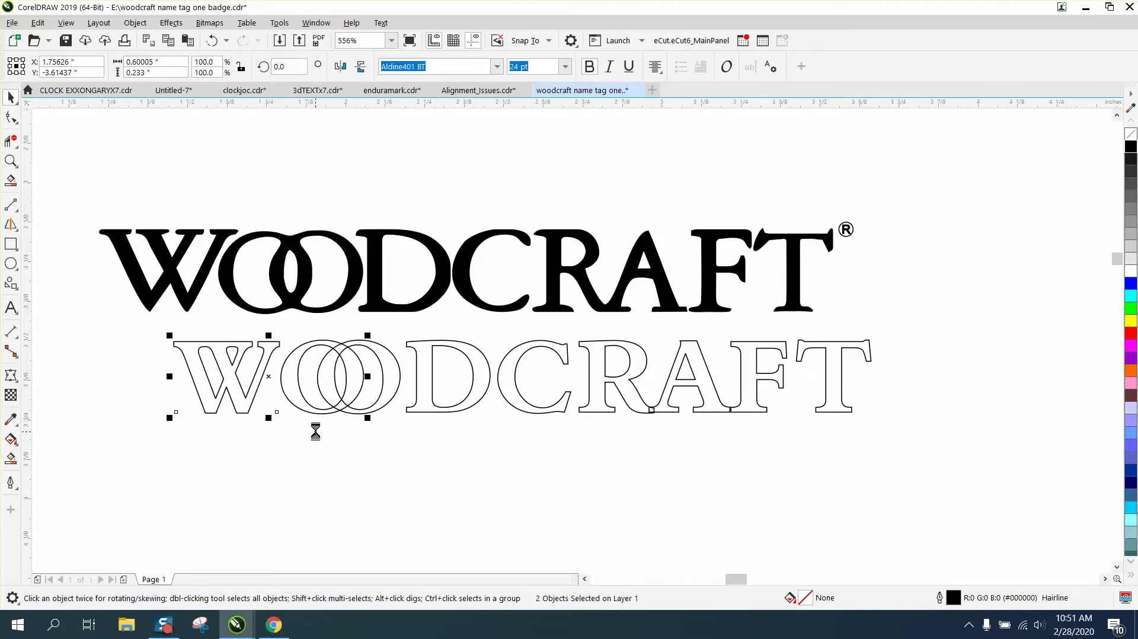
key("Right")
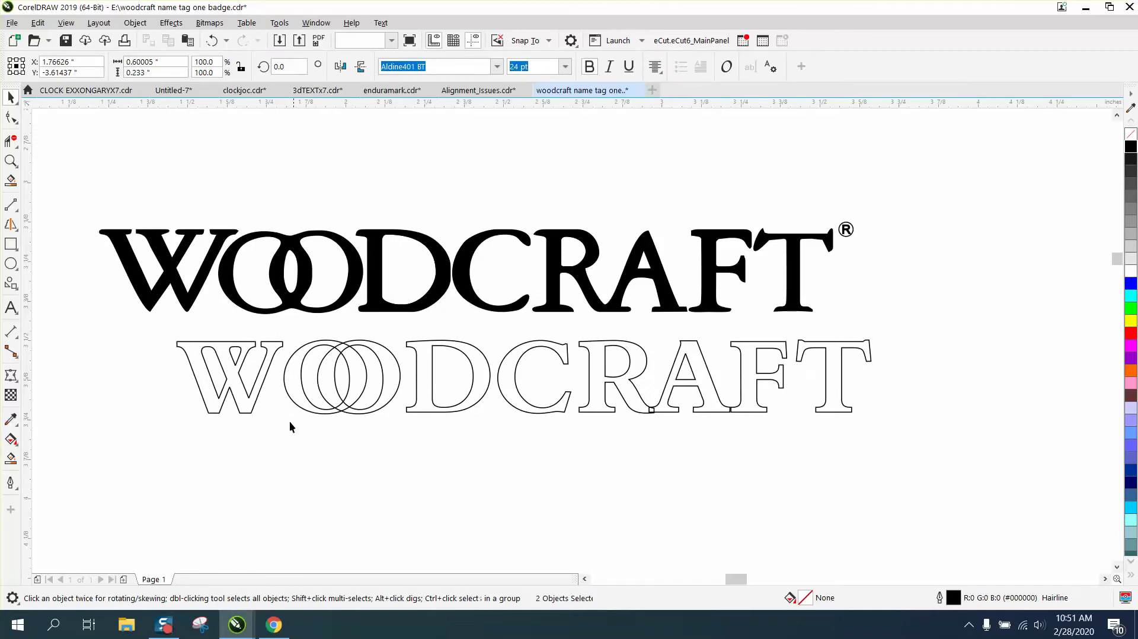
left_click(276, 328)
left_click_drag(403, 433, 412, 437)
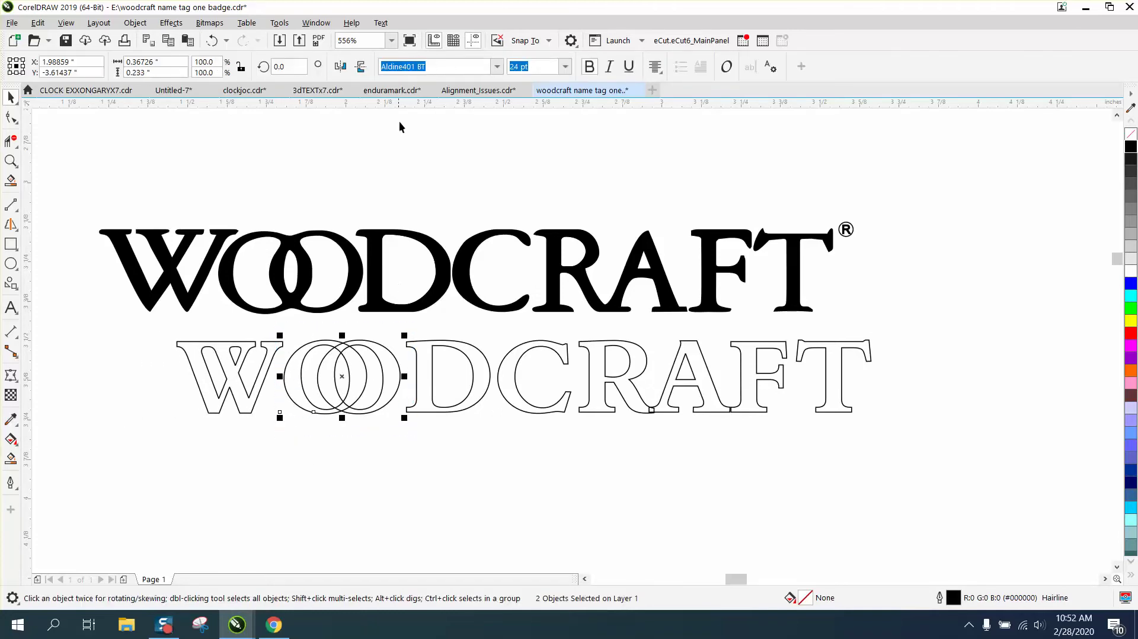
Convert both overlapping O's to curves and combine them, then shift the F and T slightly right.
left_click(135, 23)
left_click(179, 375)
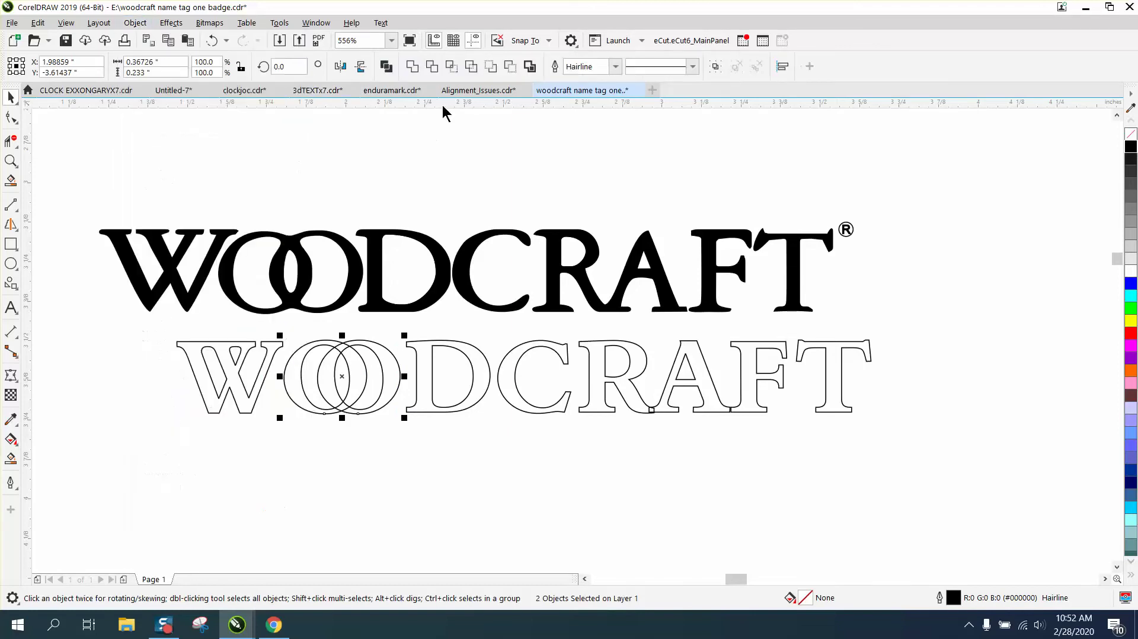
left_click(411, 66)
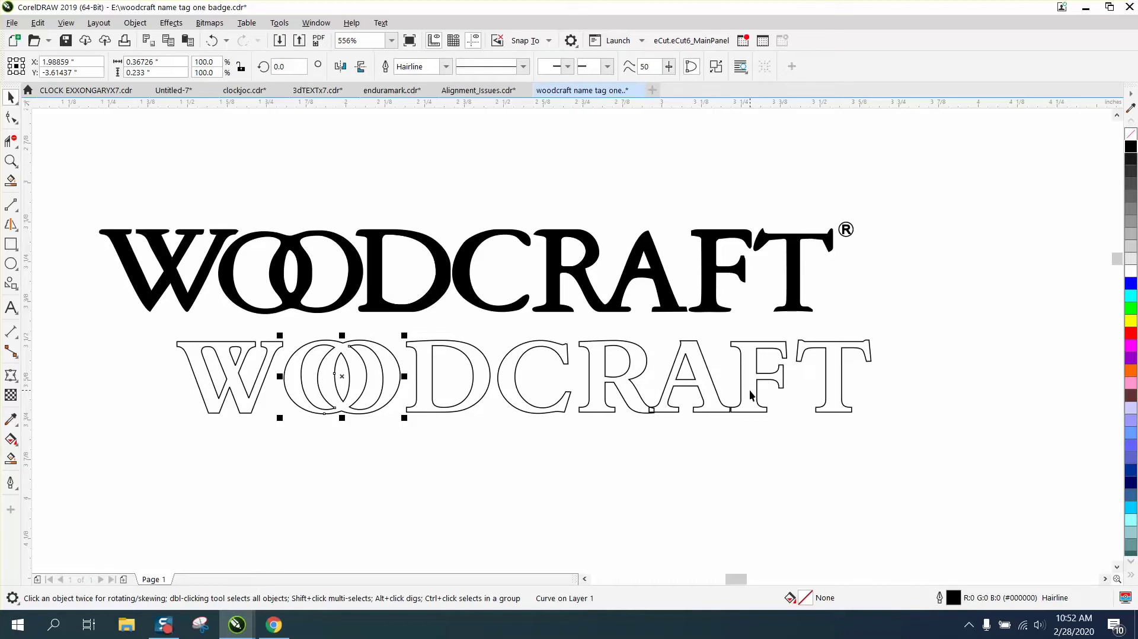
left_click_drag(721, 330, 893, 446)
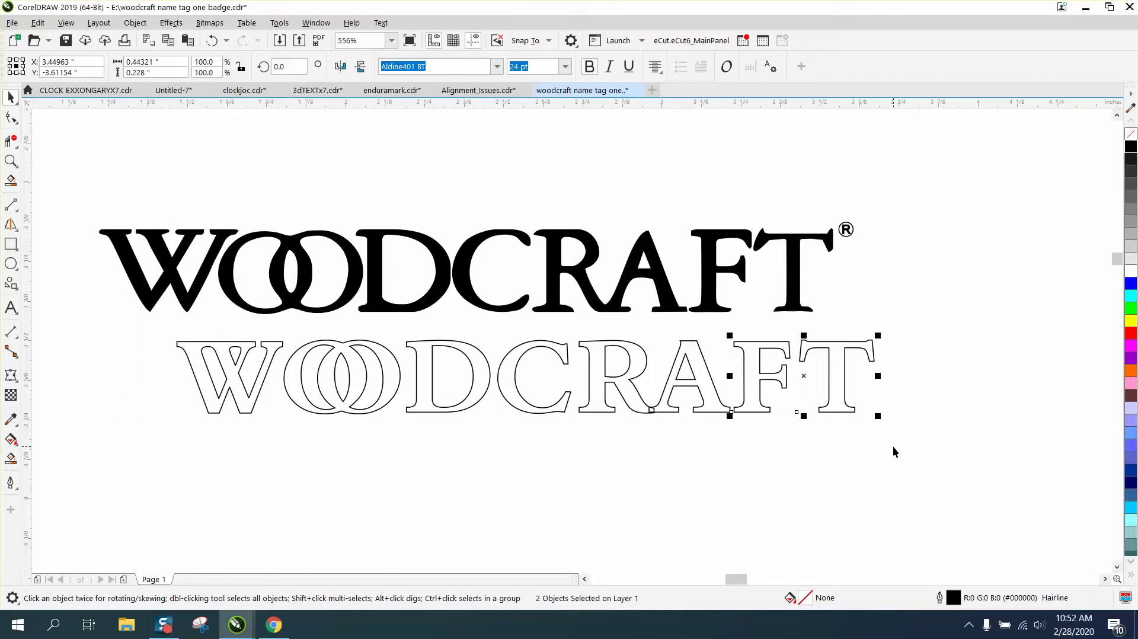
left_click(846, 501)
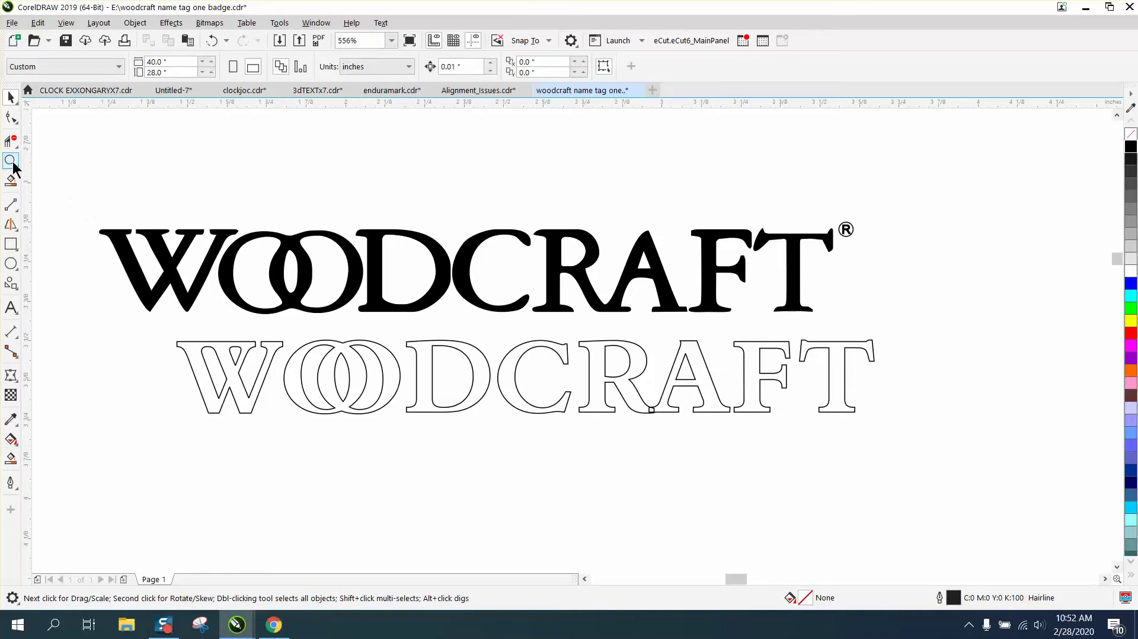
Stretch the outlined W leftward to about 130% of its width.
left_click(11, 161)
left_click_drag(115, 224, 973, 542)
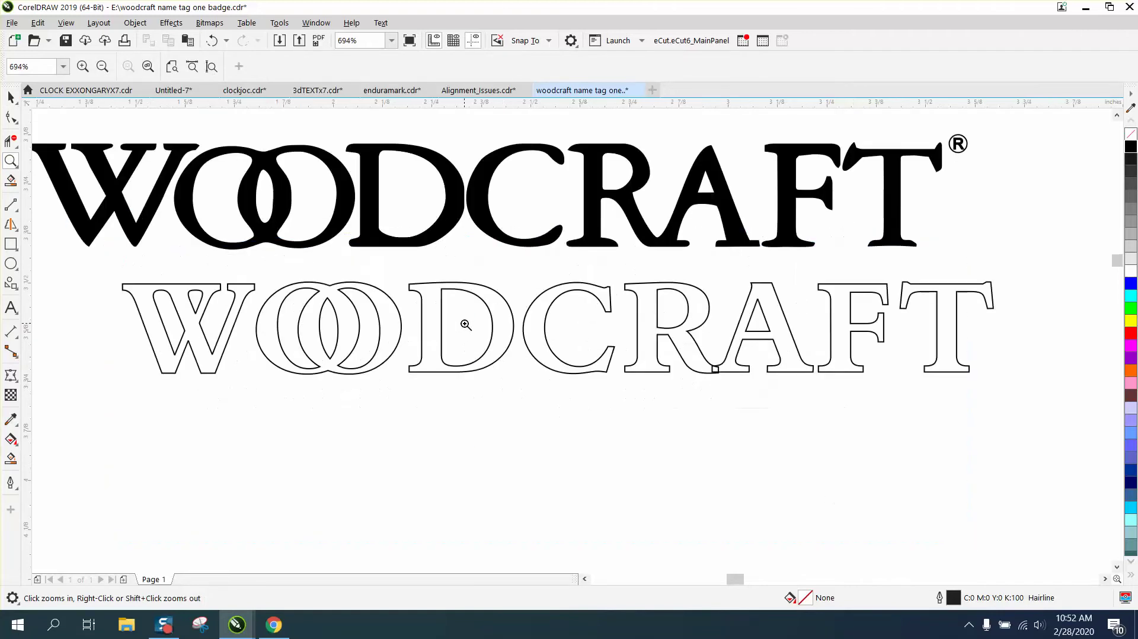
left_click(10, 96)
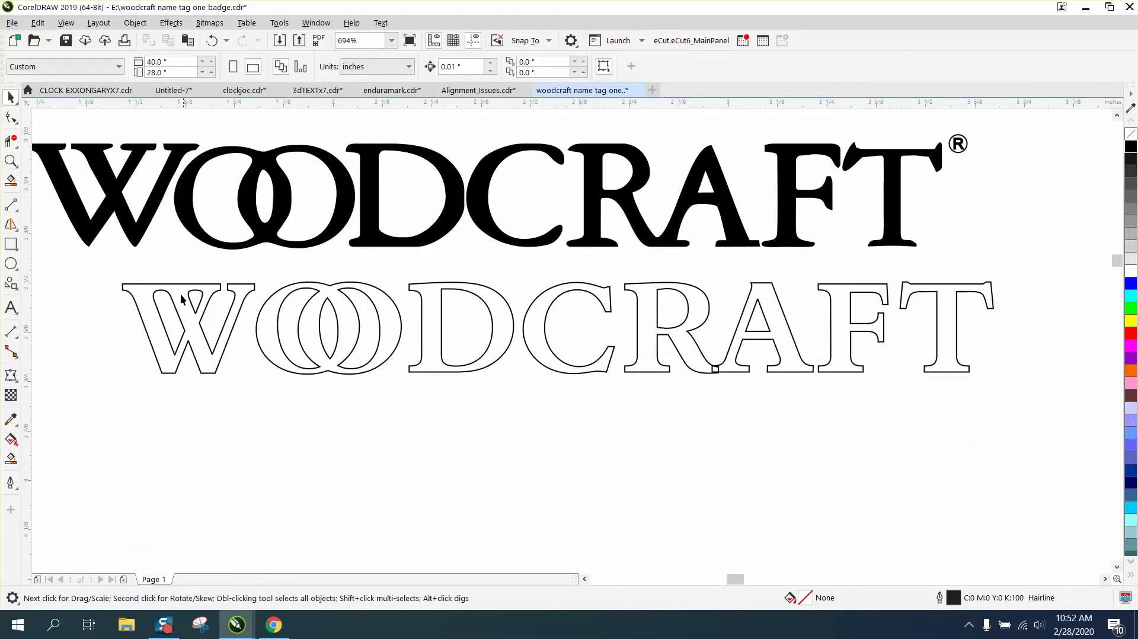
left_click(136, 314)
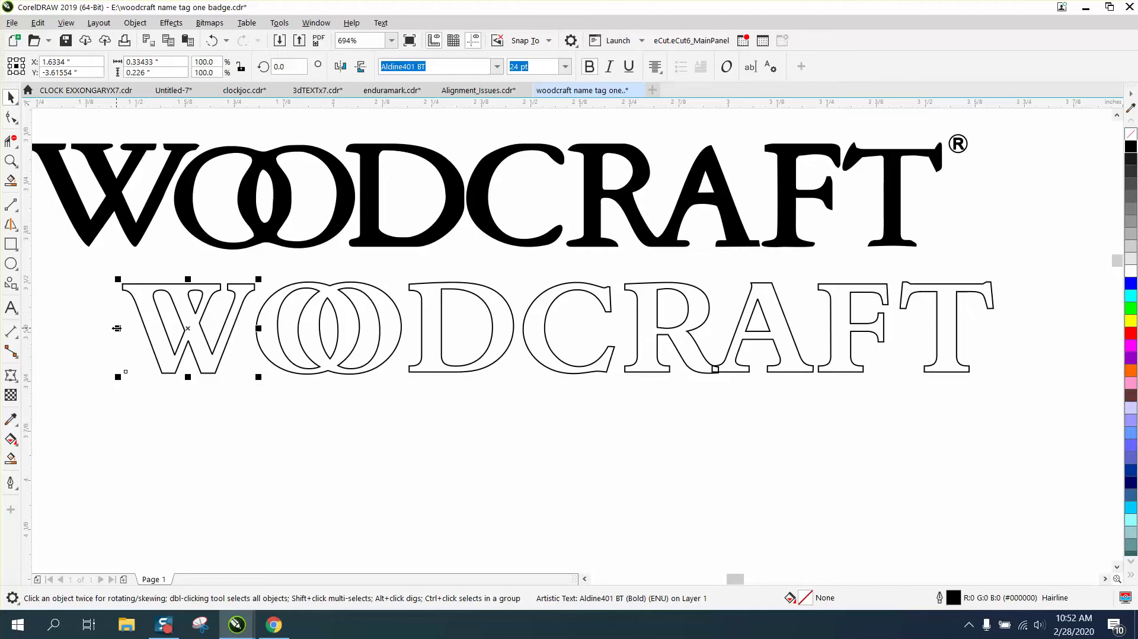
left_click_drag(117, 328, 77, 328)
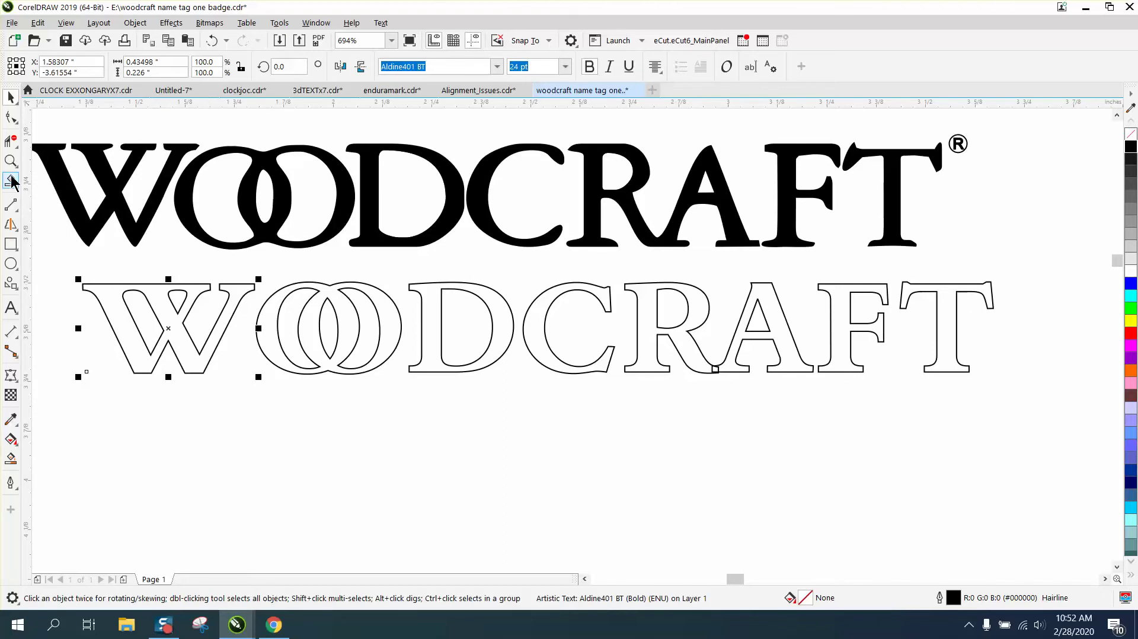
left_click(11, 160)
left_click_drag(95, 258, 390, 425)
left_click(11, 98)
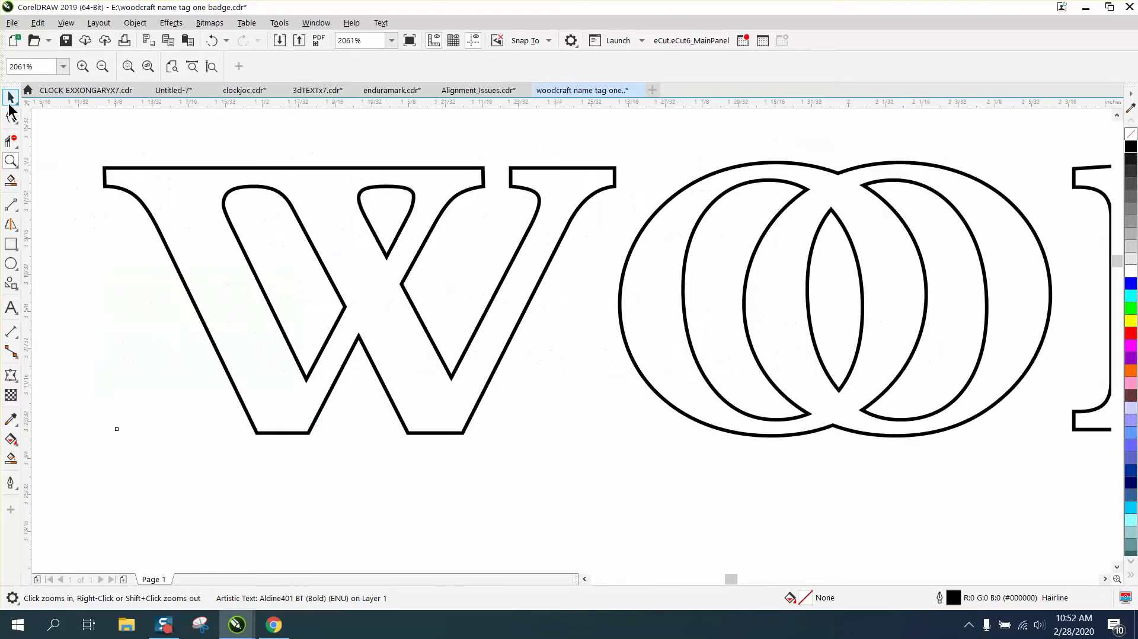
Convert the widened W to curves and select nodes along its inner strokes.
left_click(135, 23)
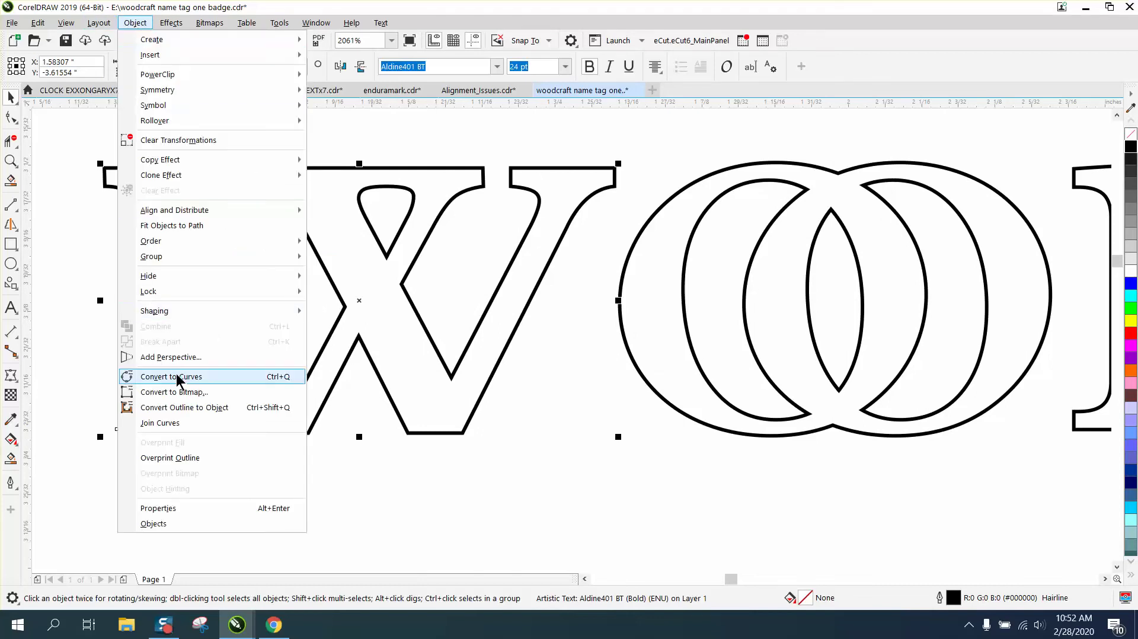
left_click(181, 379)
left_click(11, 117)
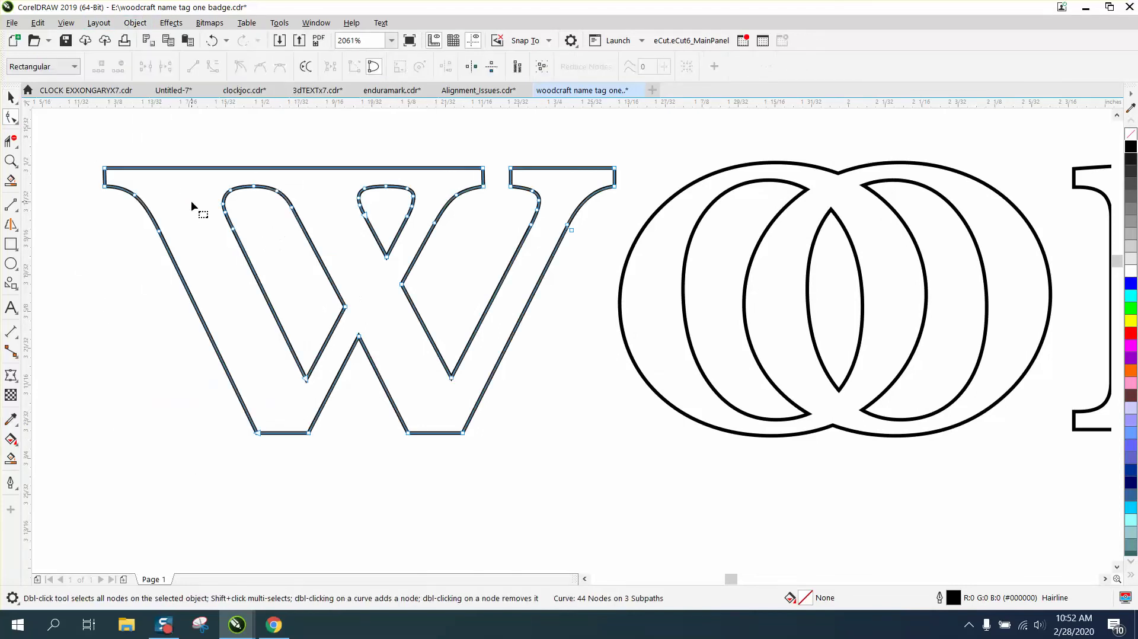
left_click_drag(302, 369, 316, 387)
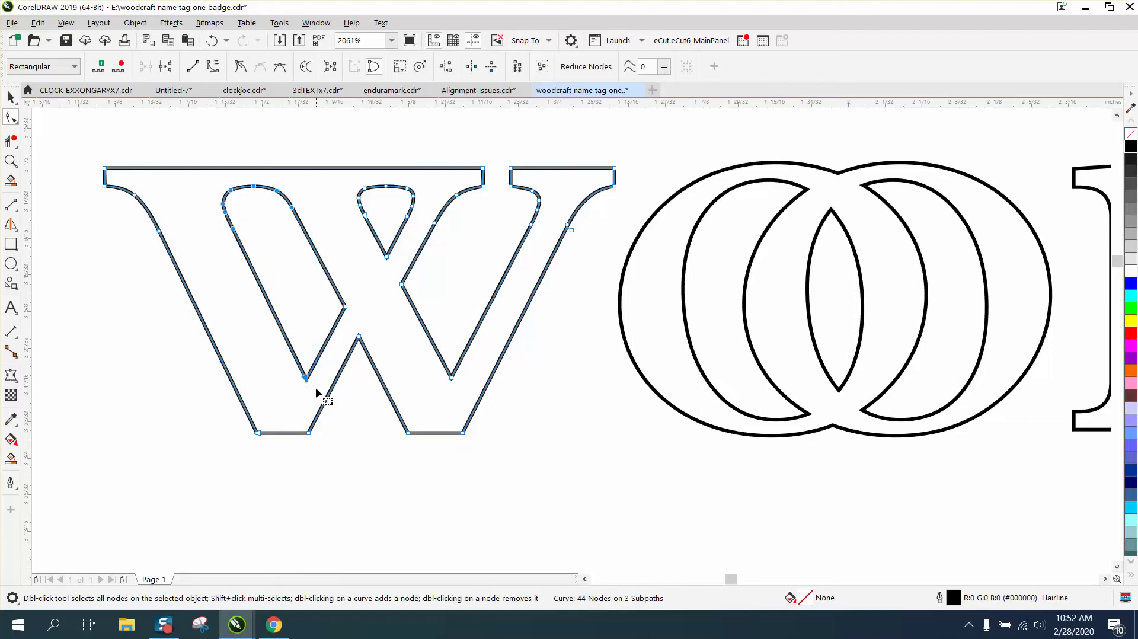
left_click(274, 257)
left_click_drag(233, 235, 255, 241)
left_click_drag(279, 349, 314, 373)
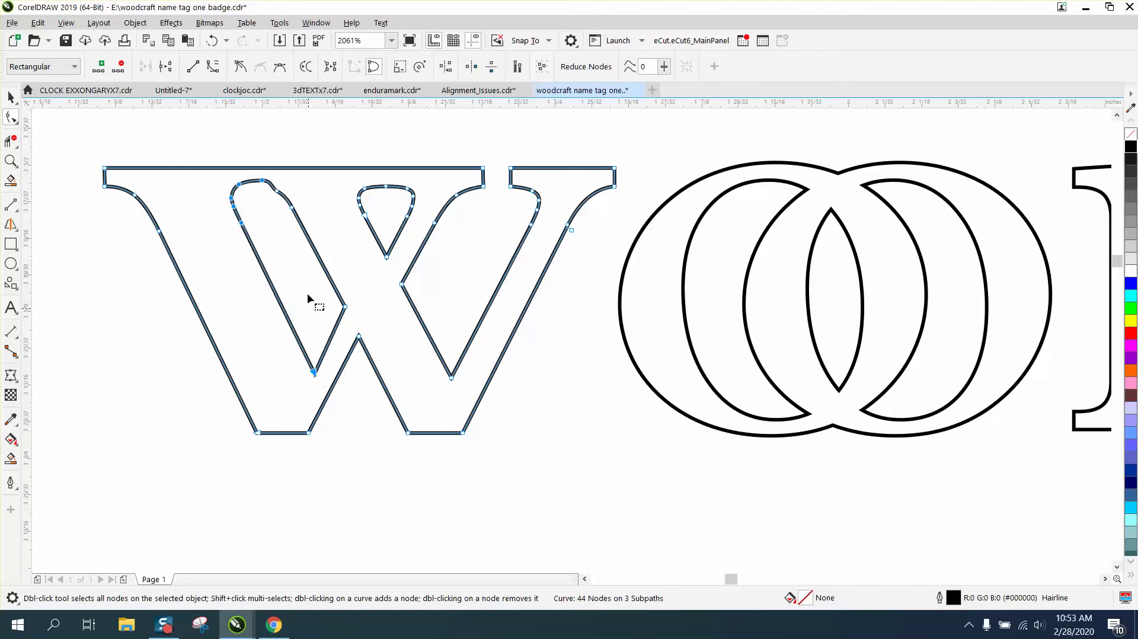
Pull the W's inner top-left curve nodes down and nudge its bottom inner node upward.
left_click_drag(271, 173, 243, 191)
key("Delete")
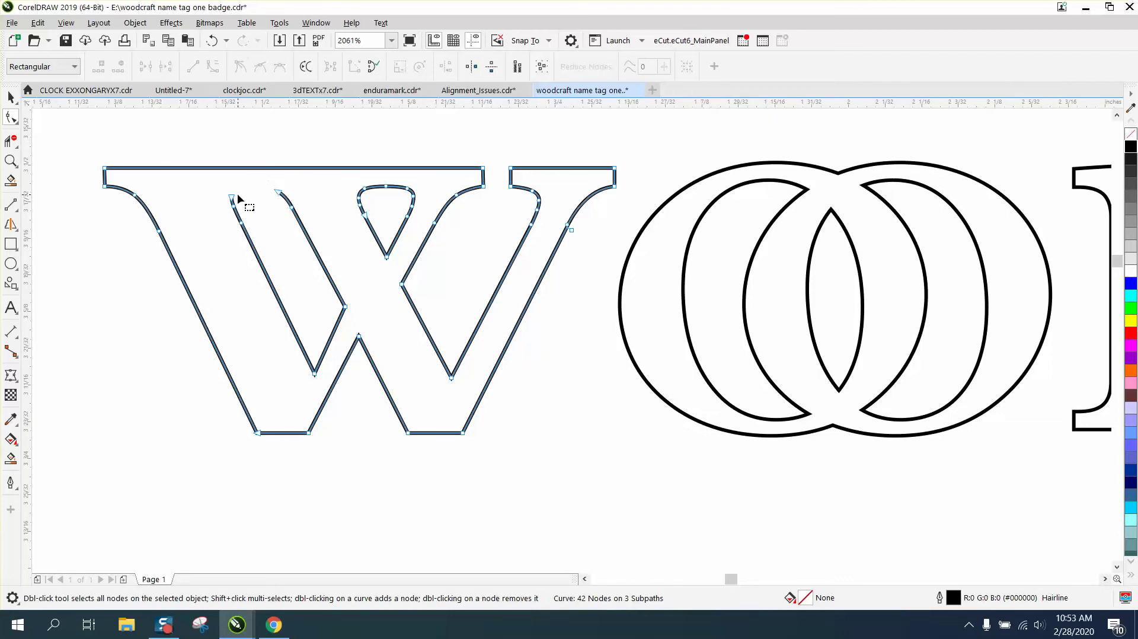
left_click(213, 41)
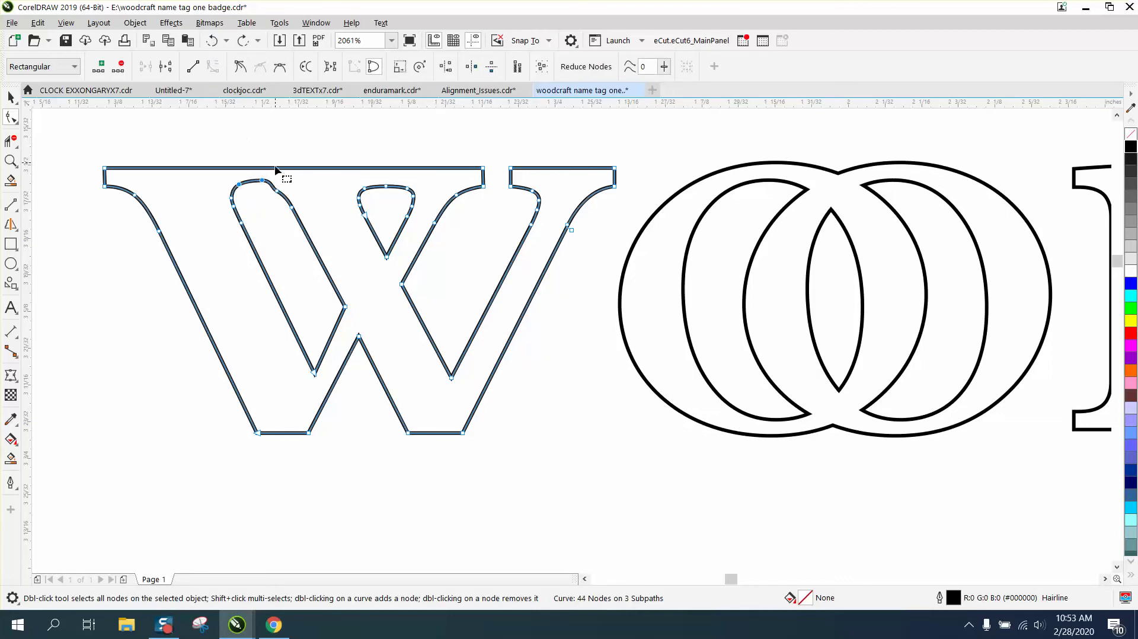
left_click_drag(262, 181, 264, 189)
left_click(237, 213)
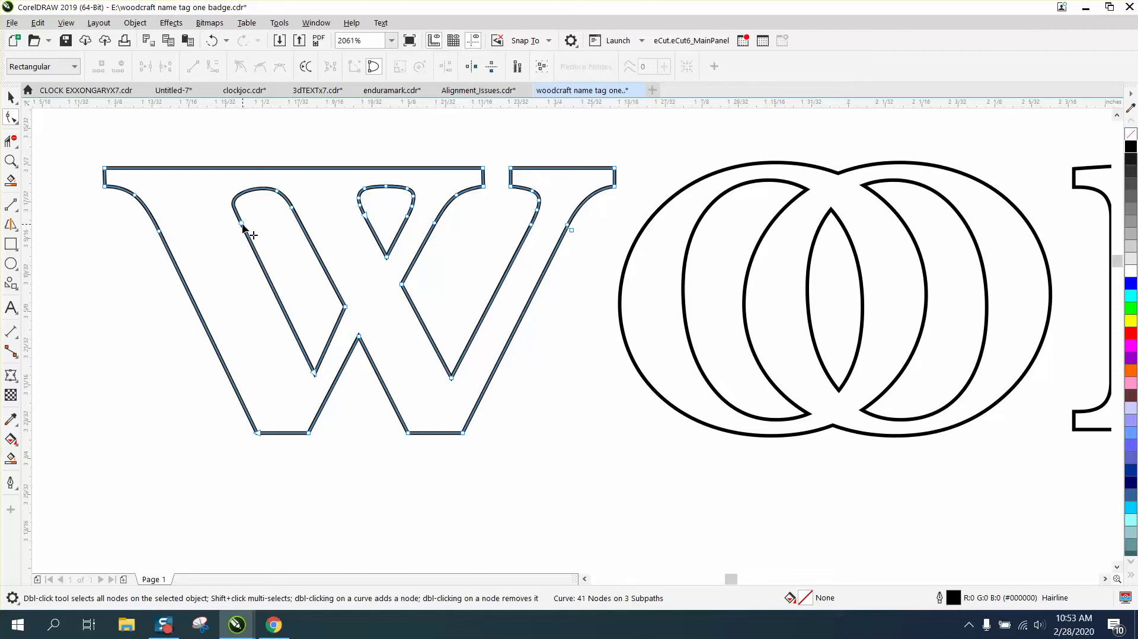
left_click(314, 373)
key("Up")
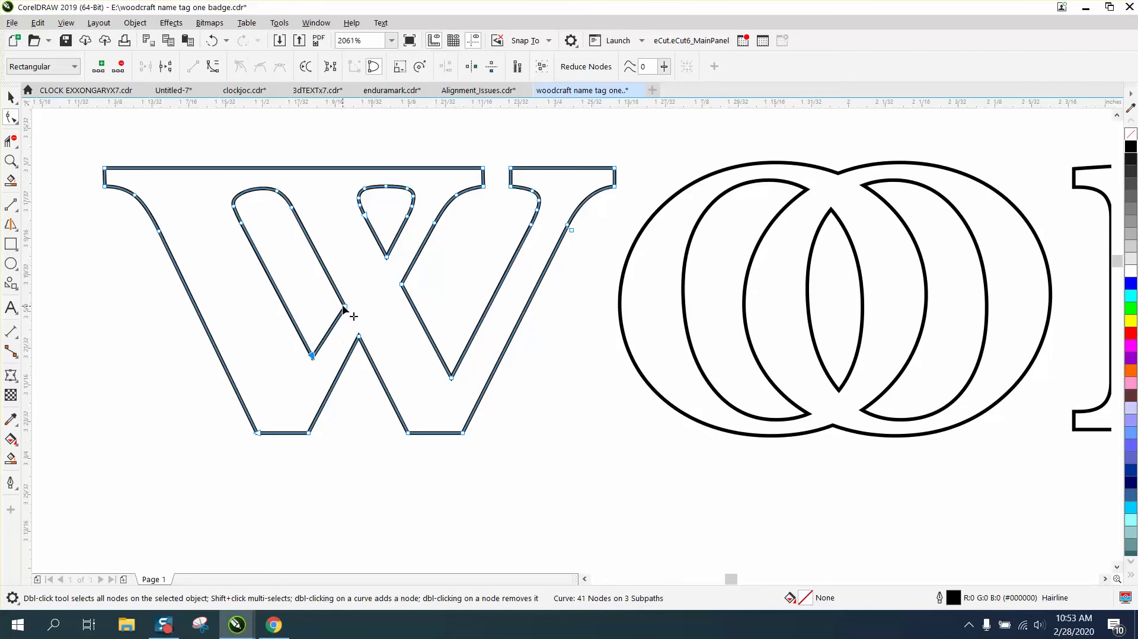
scroll(364, 191, "down", 2)
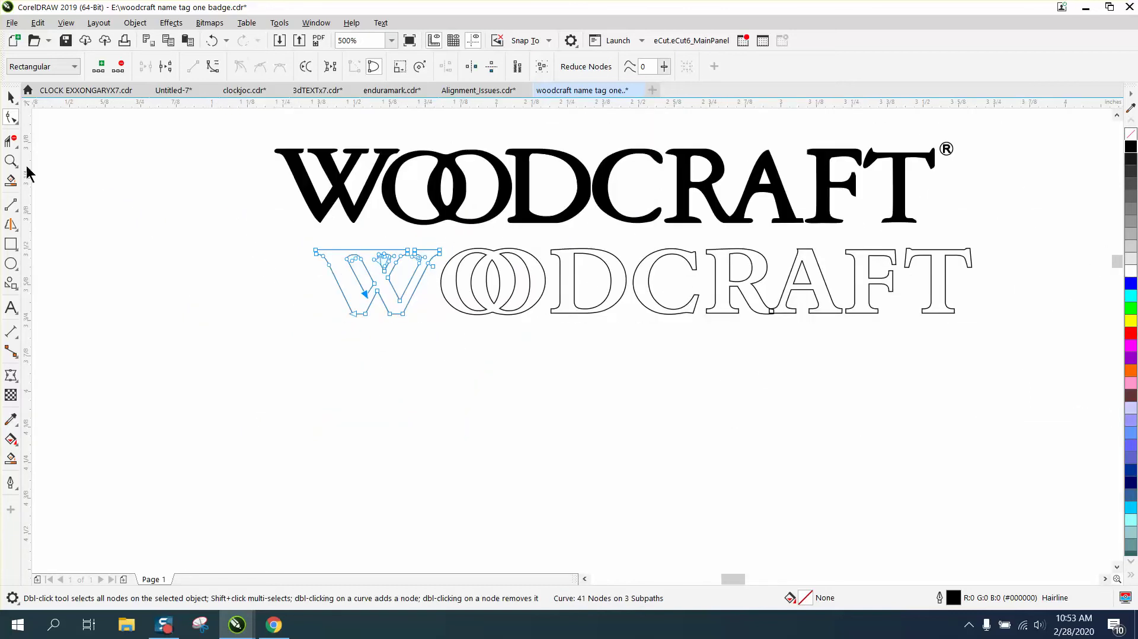
Draw two short vertical 2-point lines down through the W's top bar at the notch.
left_click(11, 161)
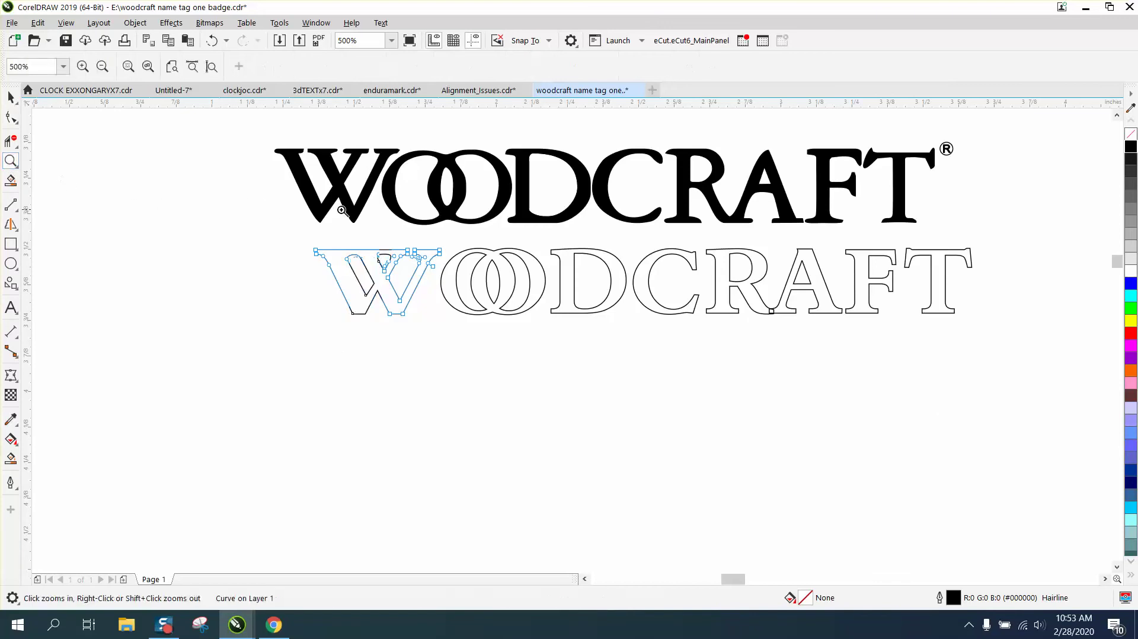
left_click_drag(295, 208, 547, 370)
left_click(11, 204)
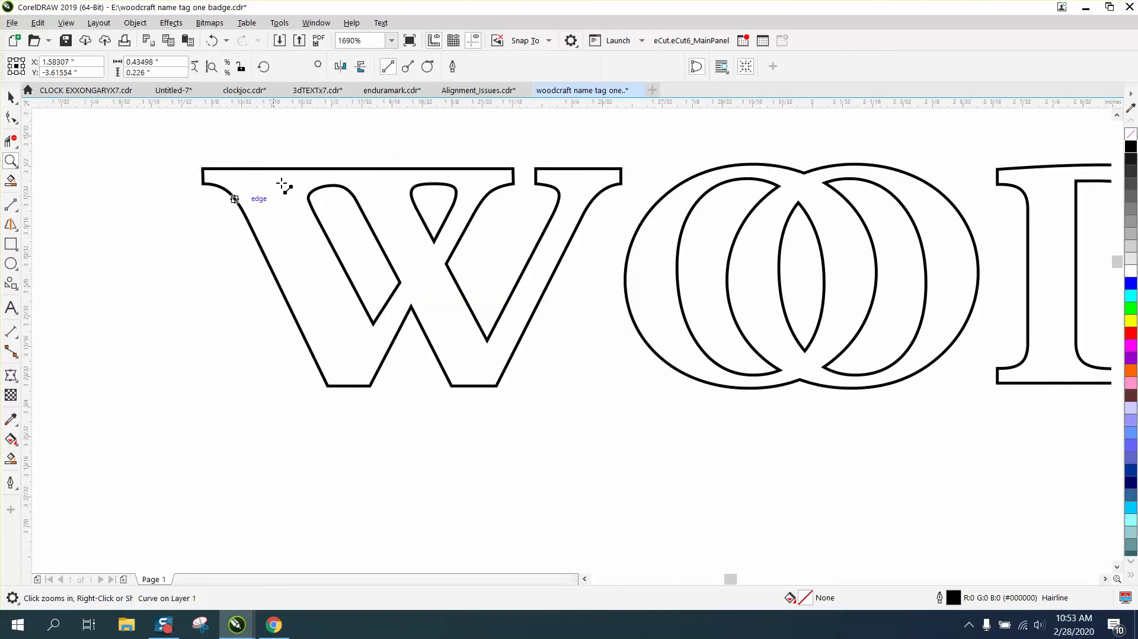
mouse_move(314, 156)
left_mouse_down()
mouse_move(315, 196)
mouse_move(342, 196)
left_mouse_up()
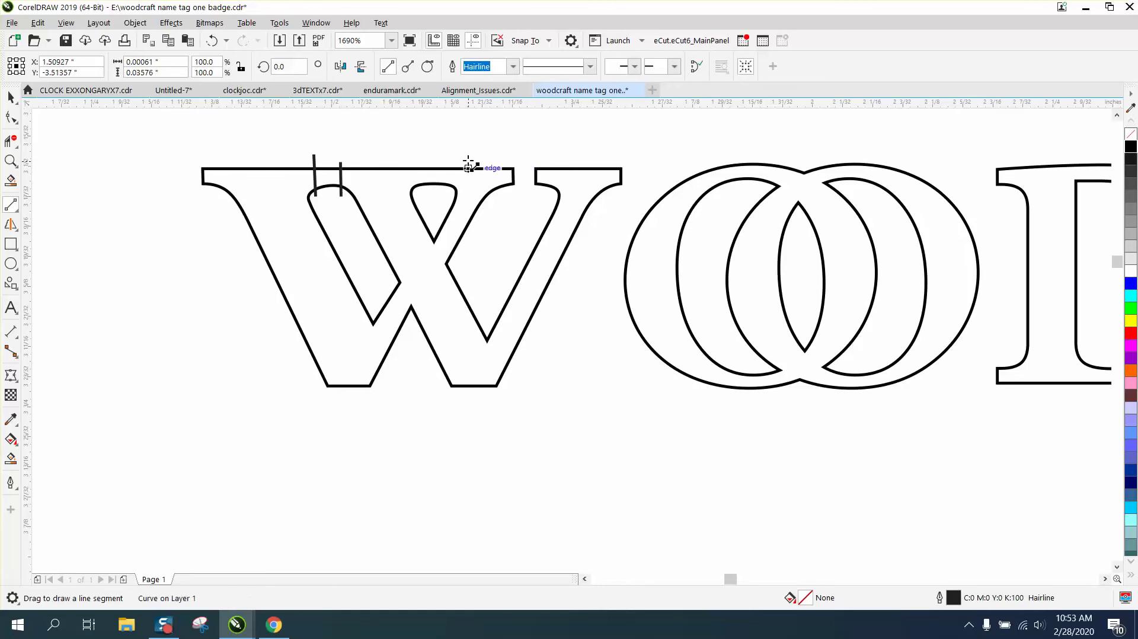
mouse_move(443, 155)
left_mouse_down()
mouse_move(446, 194)
mouse_move(425, 191)
left_mouse_up()
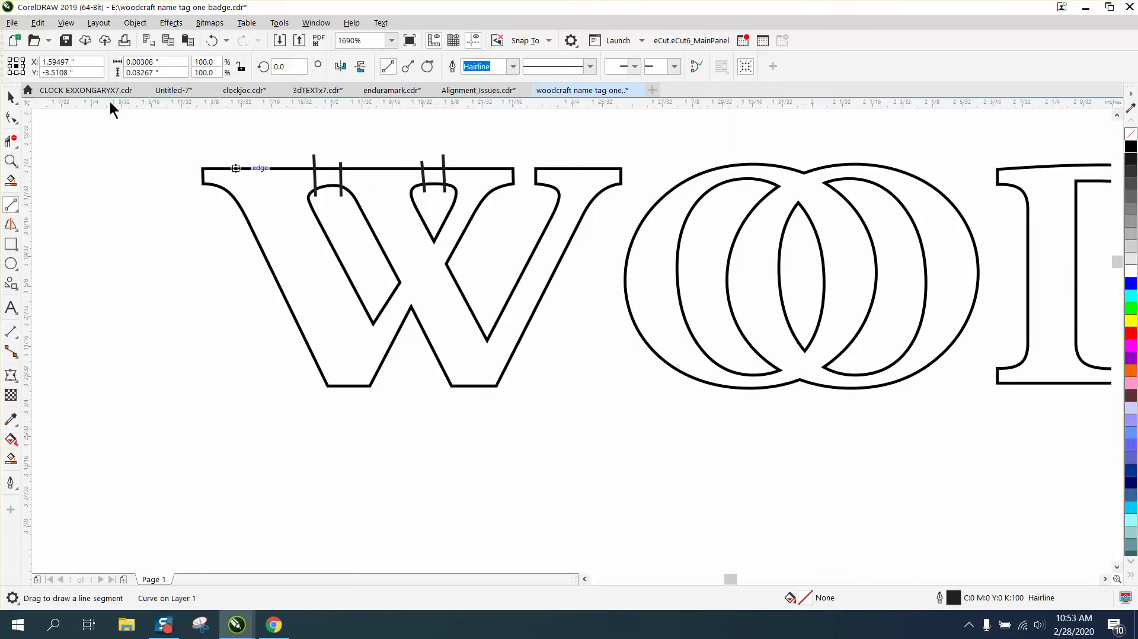
Trim the top-bar segment, notch arcs and leftover line stubs with Virtual Segment Delete.
left_click(11, 141)
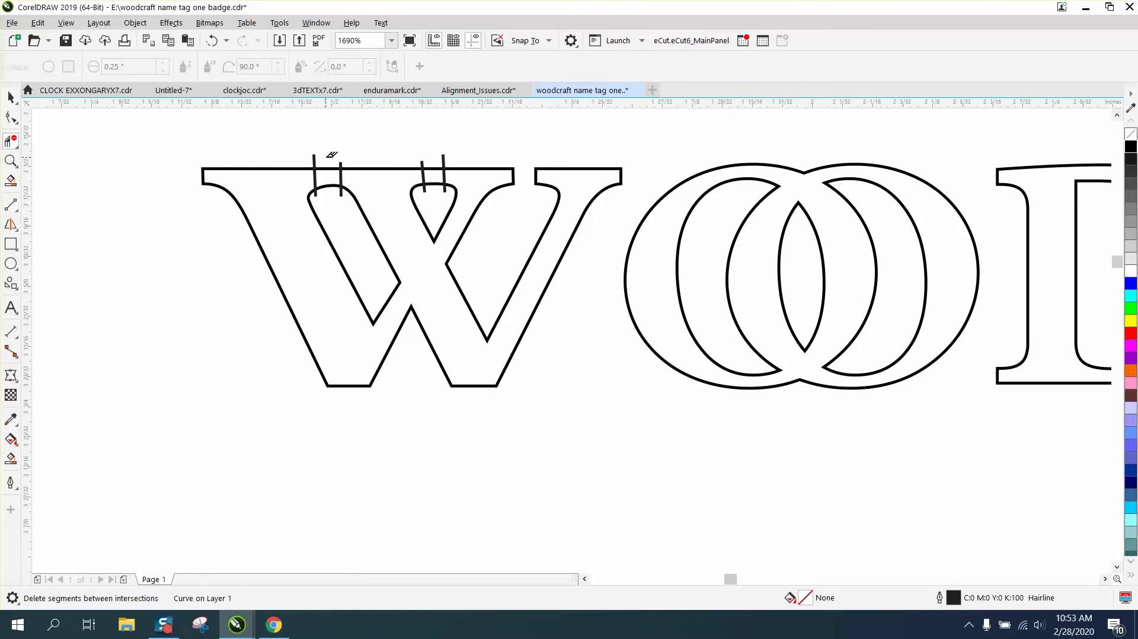
left_click_drag(330, 156, 337, 193)
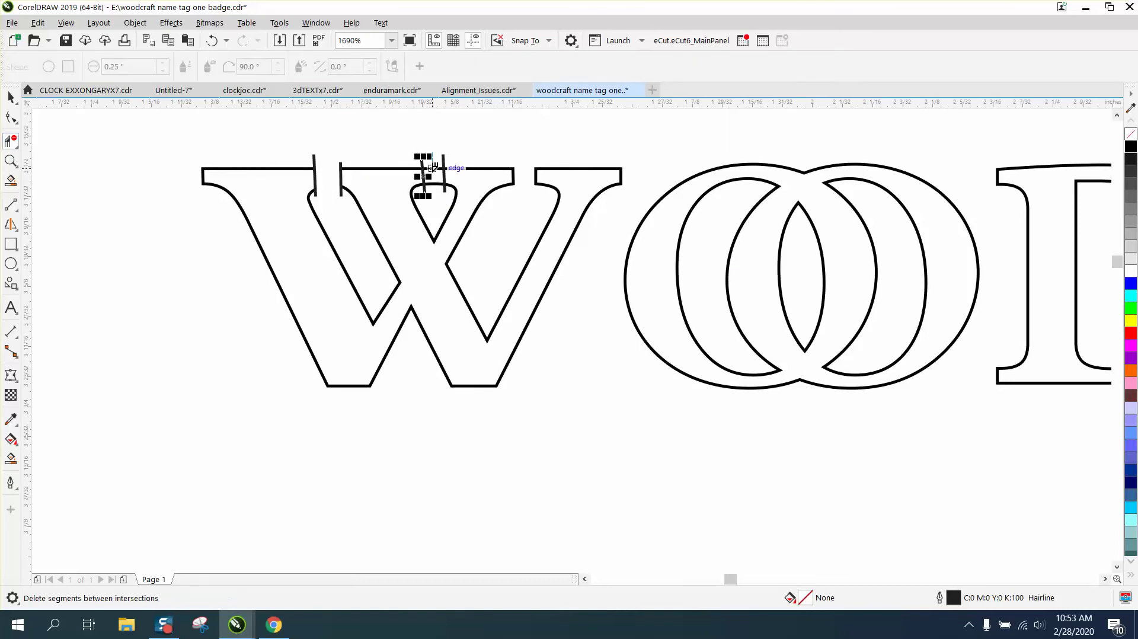
left_click(433, 185)
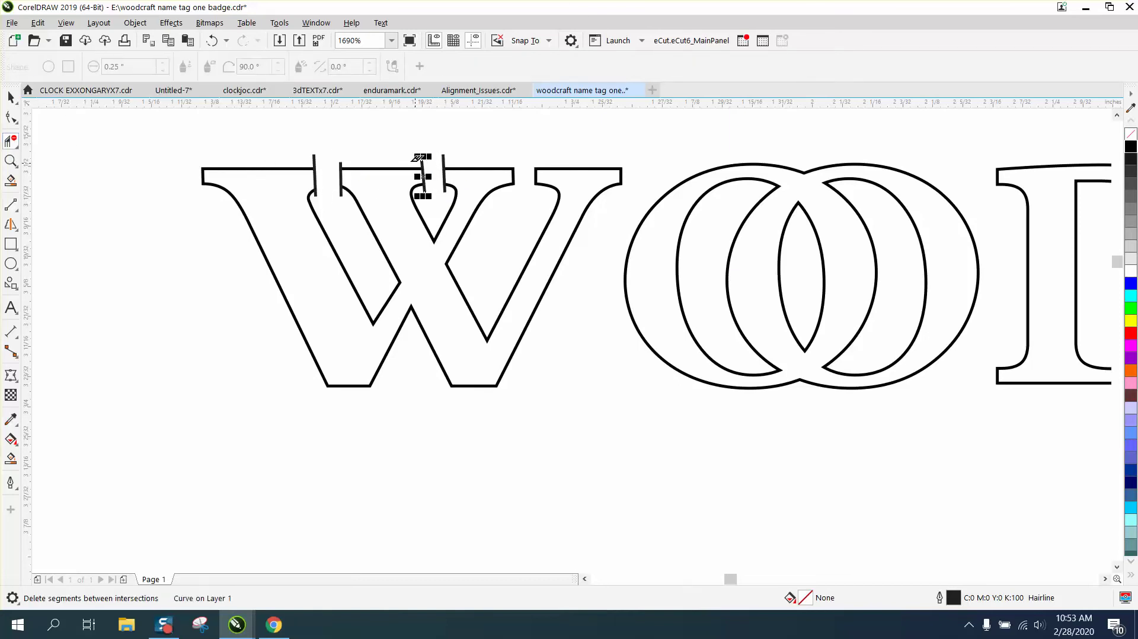
left_click(315, 159)
left_click(443, 159)
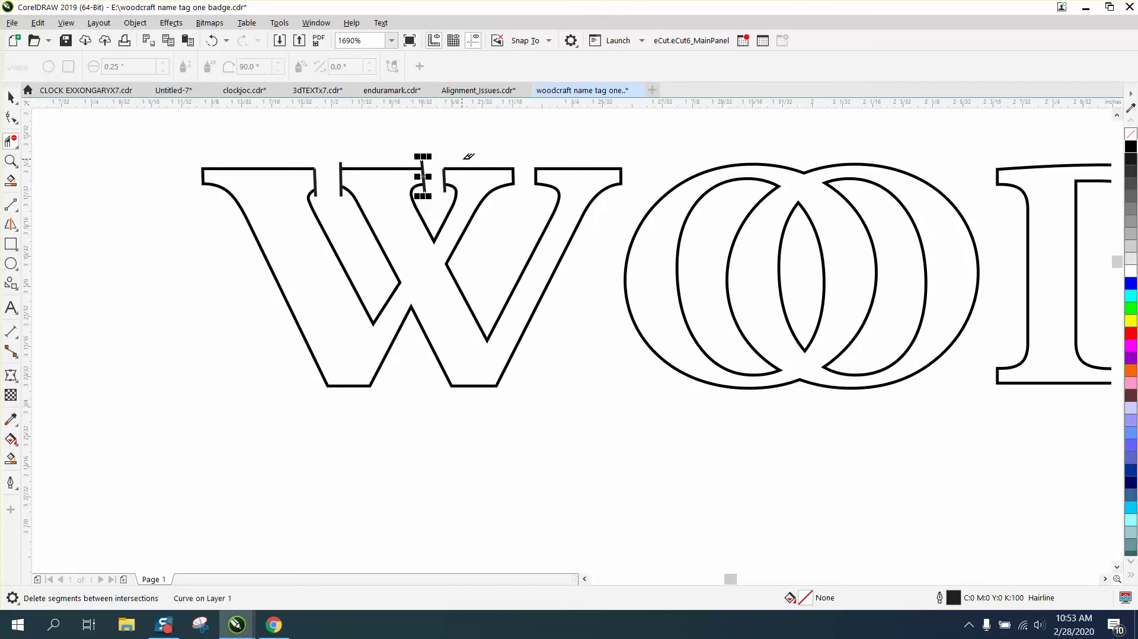
left_click(422, 159)
left_click(426, 189)
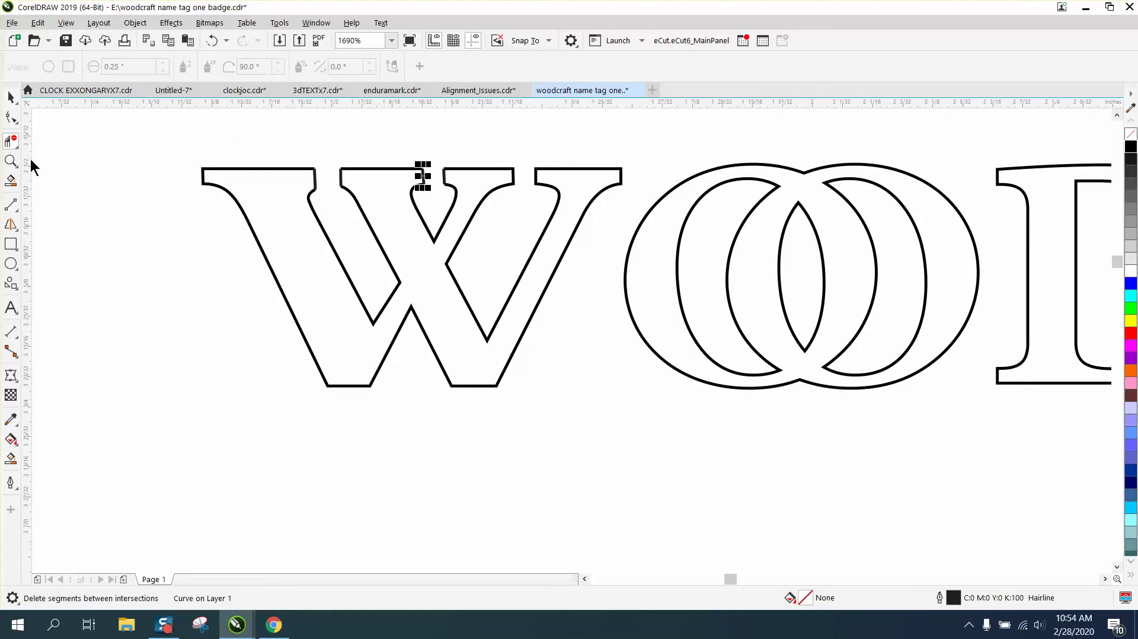
left_click(10, 161)
left_click_drag(240, 156, 546, 278)
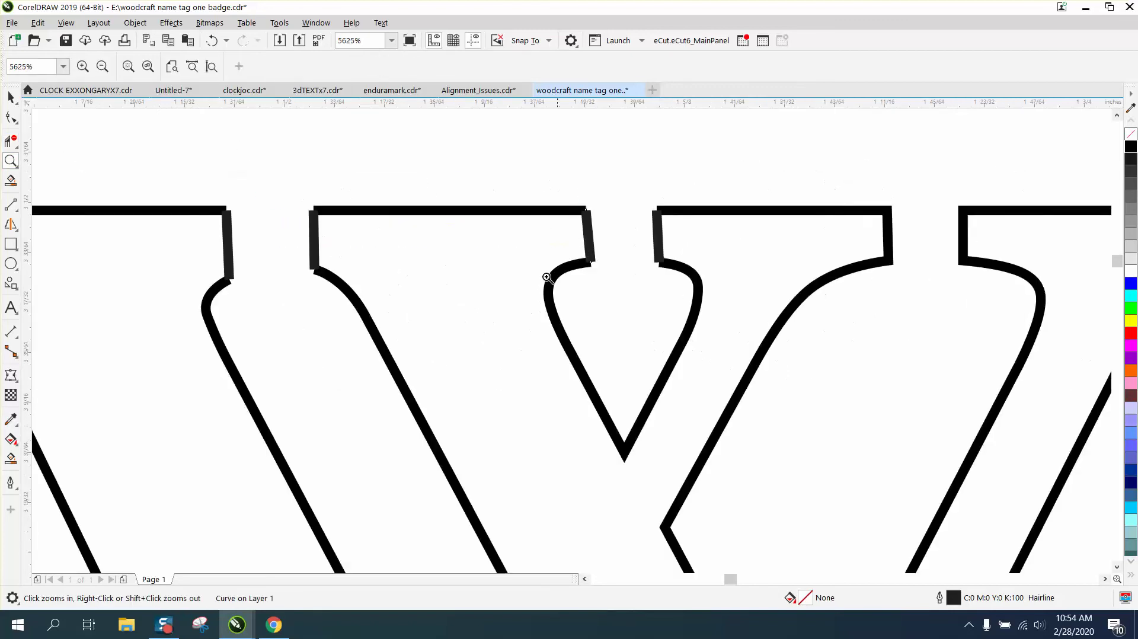
right_click(293, 273)
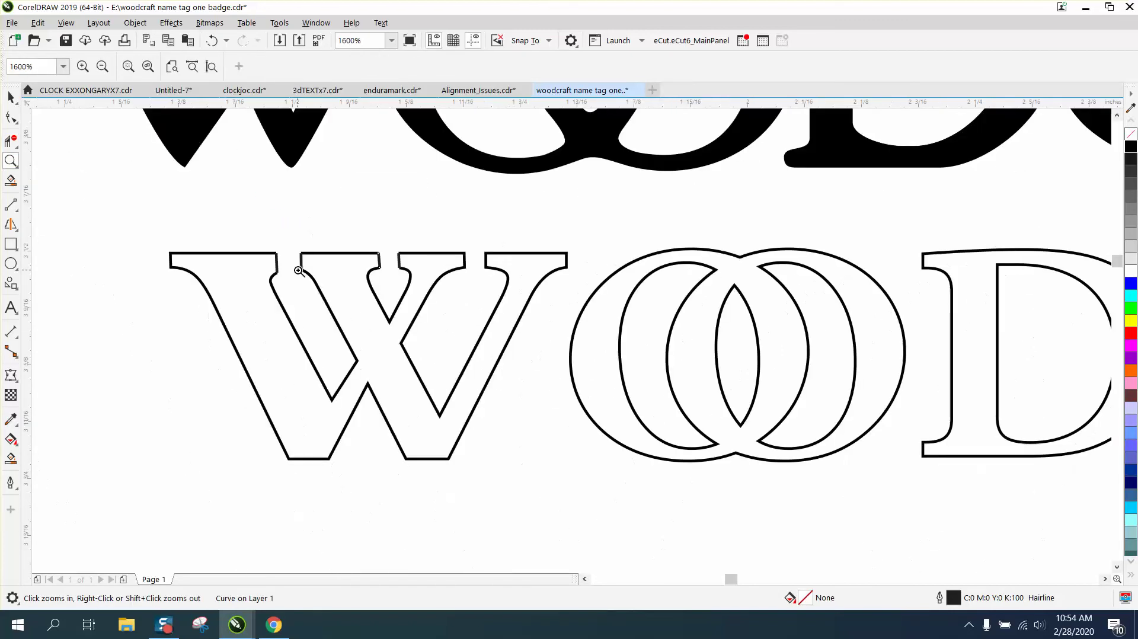
left_click(11, 117)
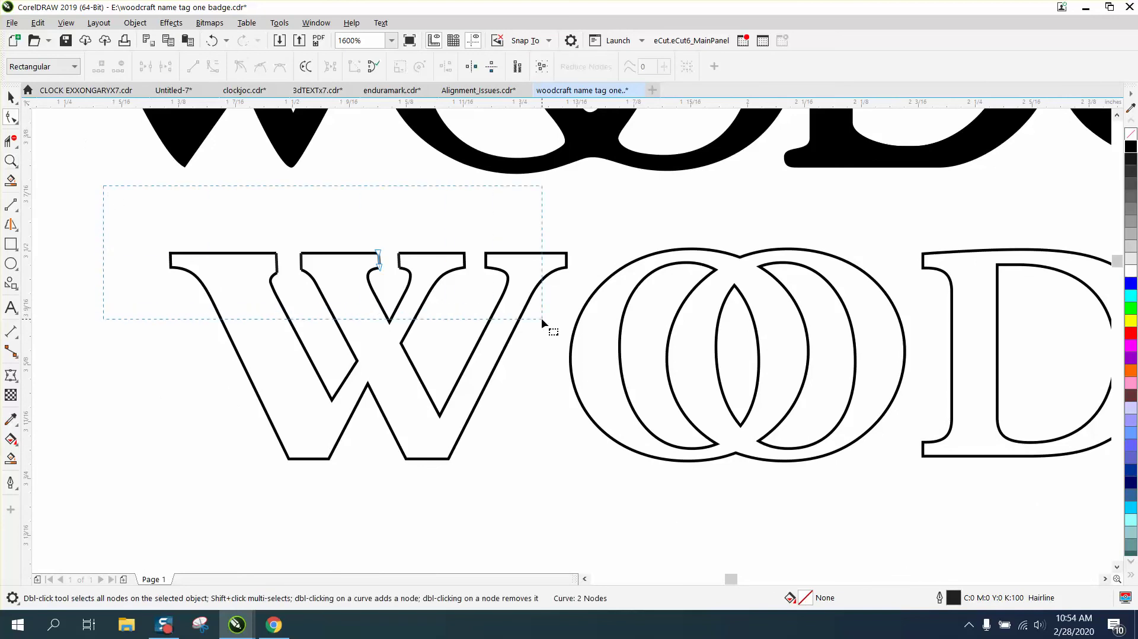
left_click_drag(542, 318, 542, 318)
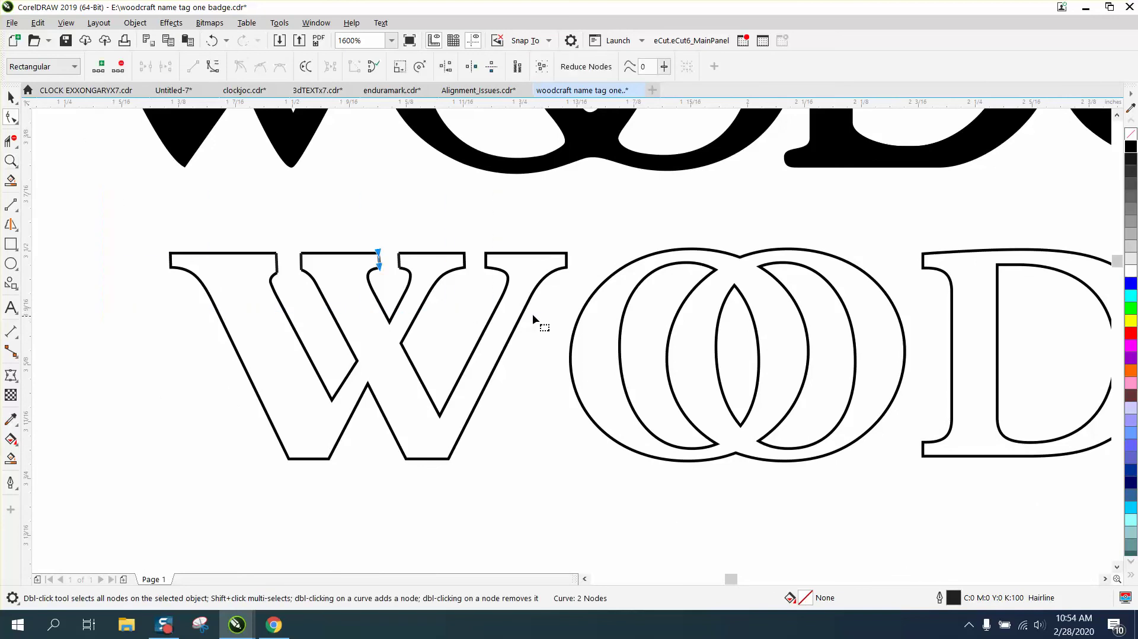
left_click(302, 257)
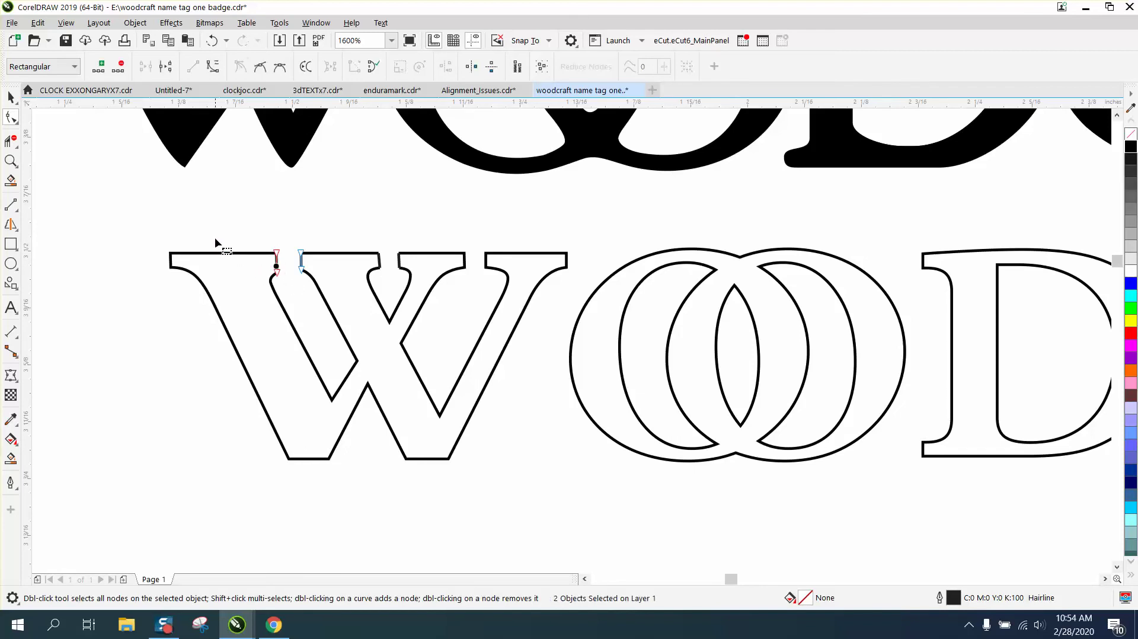
left_click(220, 255)
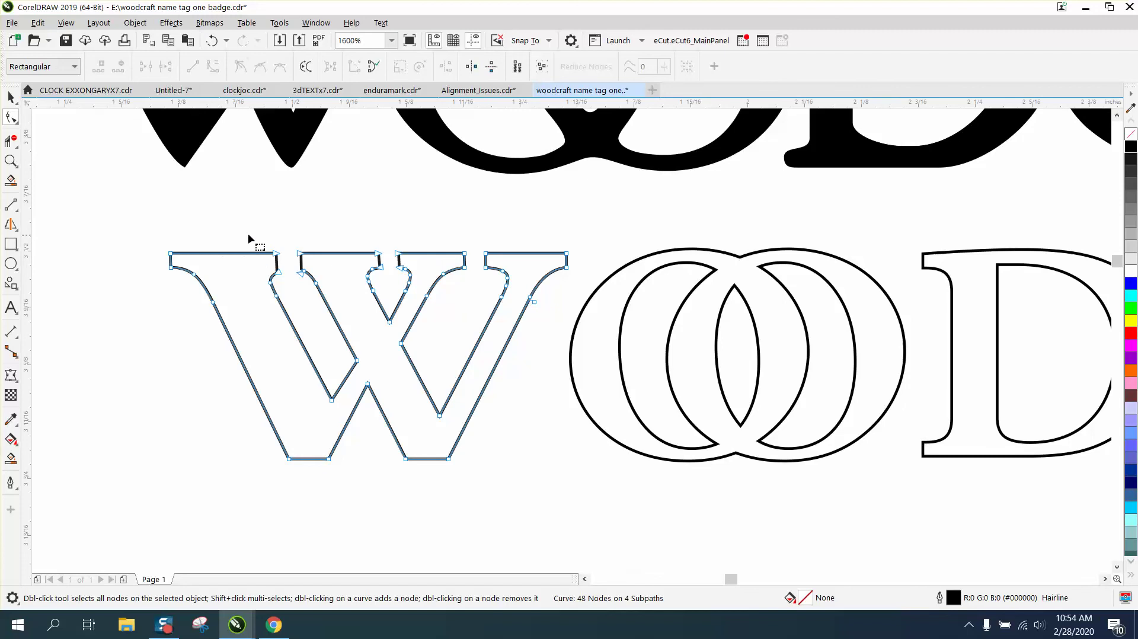
left_click_drag(401, 302, 433, 297)
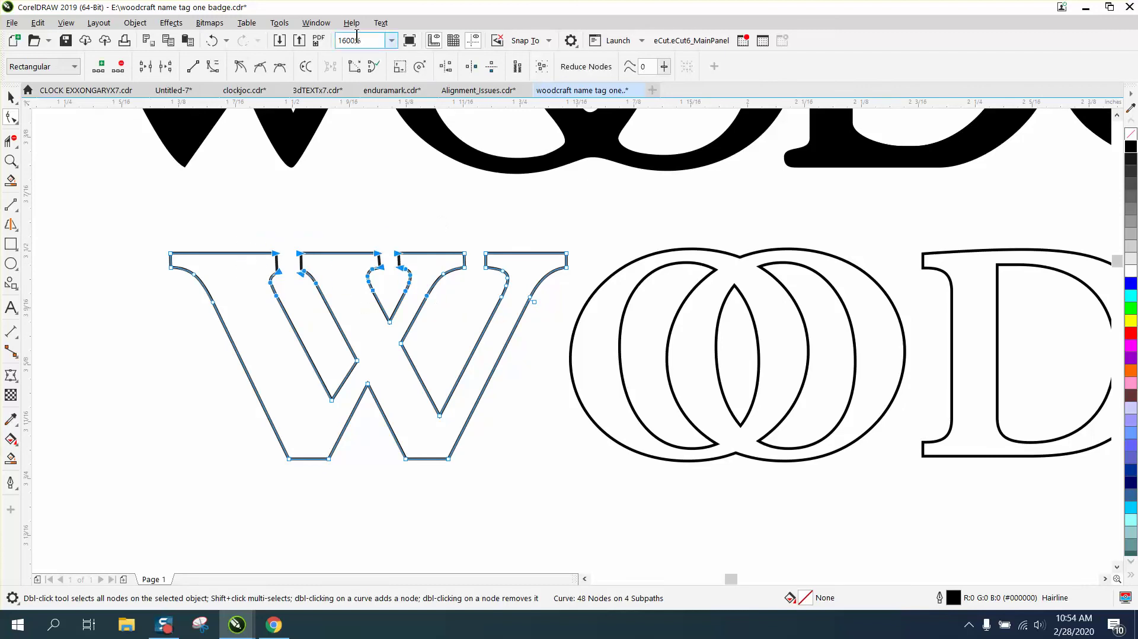
Open the Join Curves docker and try joining the W's open ends.
left_click(318, 26)
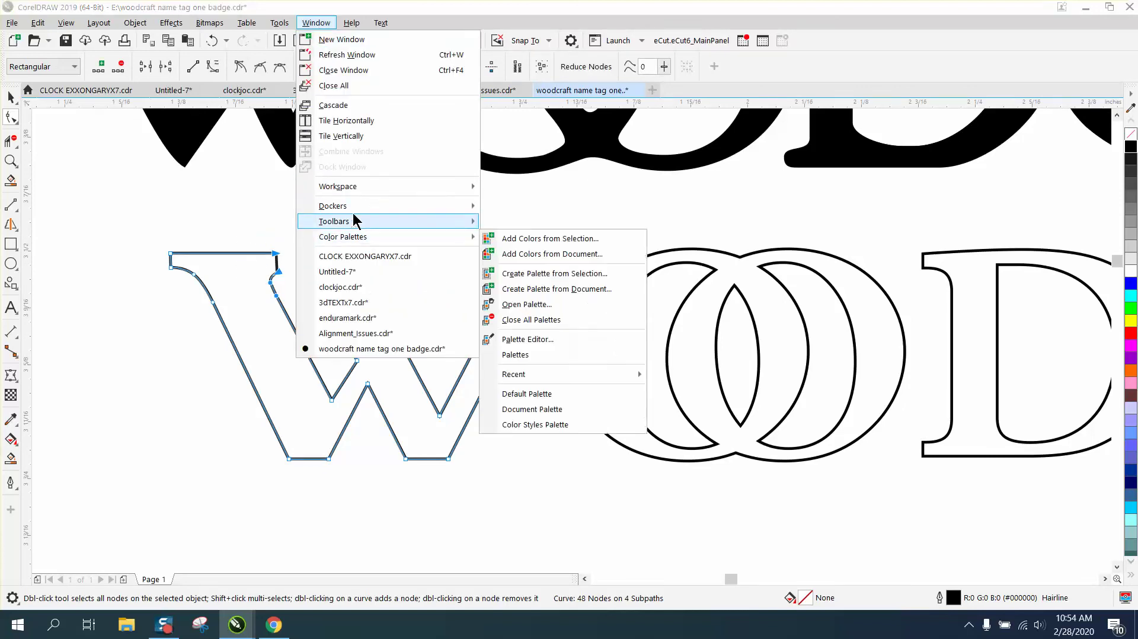
mouse_move(353, 207)
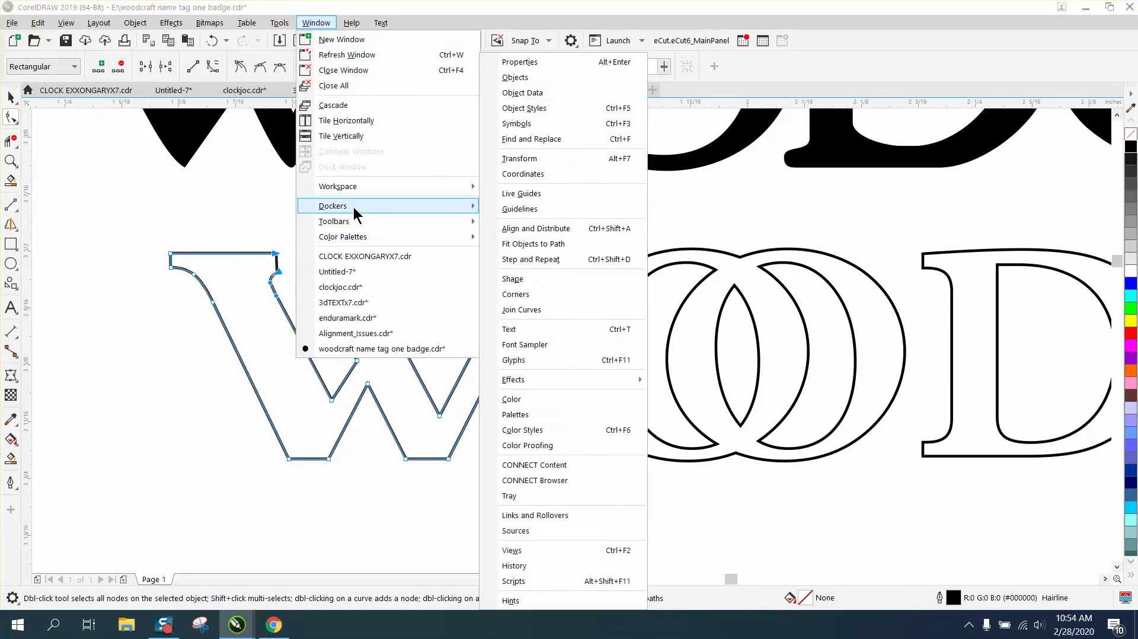
left_click(521, 310)
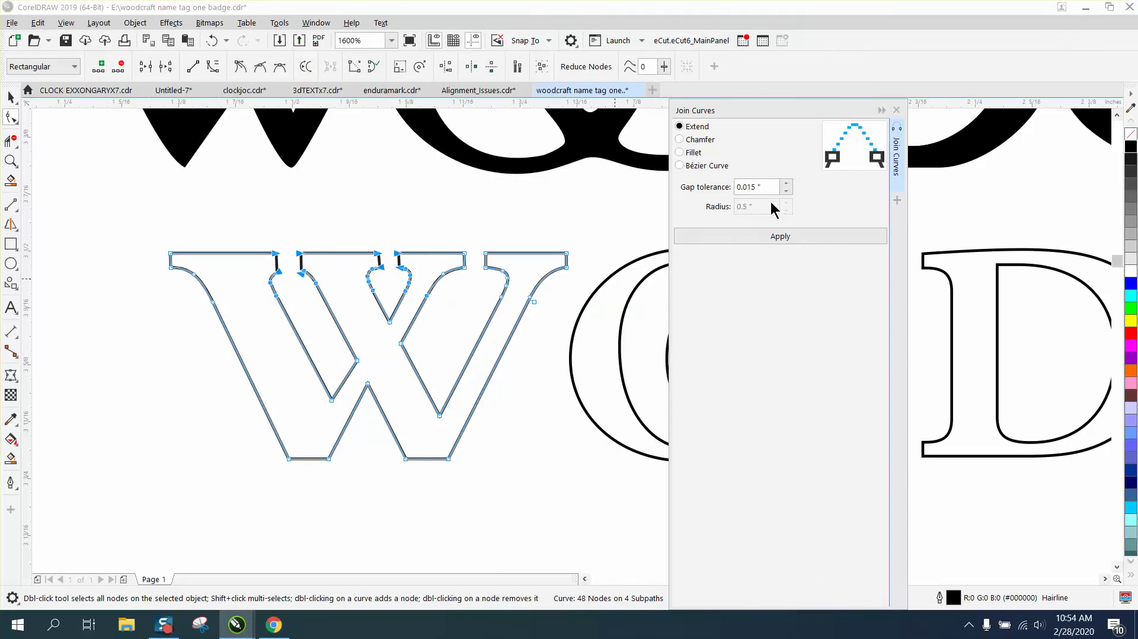
left_click(782, 237)
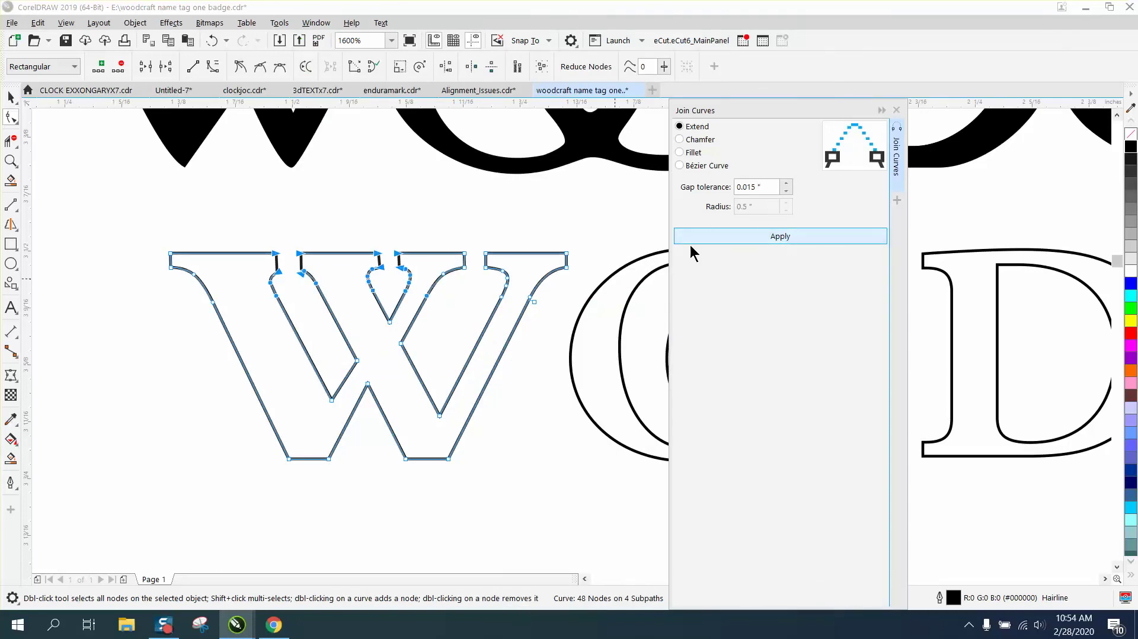
Select the W's top-notch nodes and join them with a 0.1 gap tolerance.
left_click(12, 98)
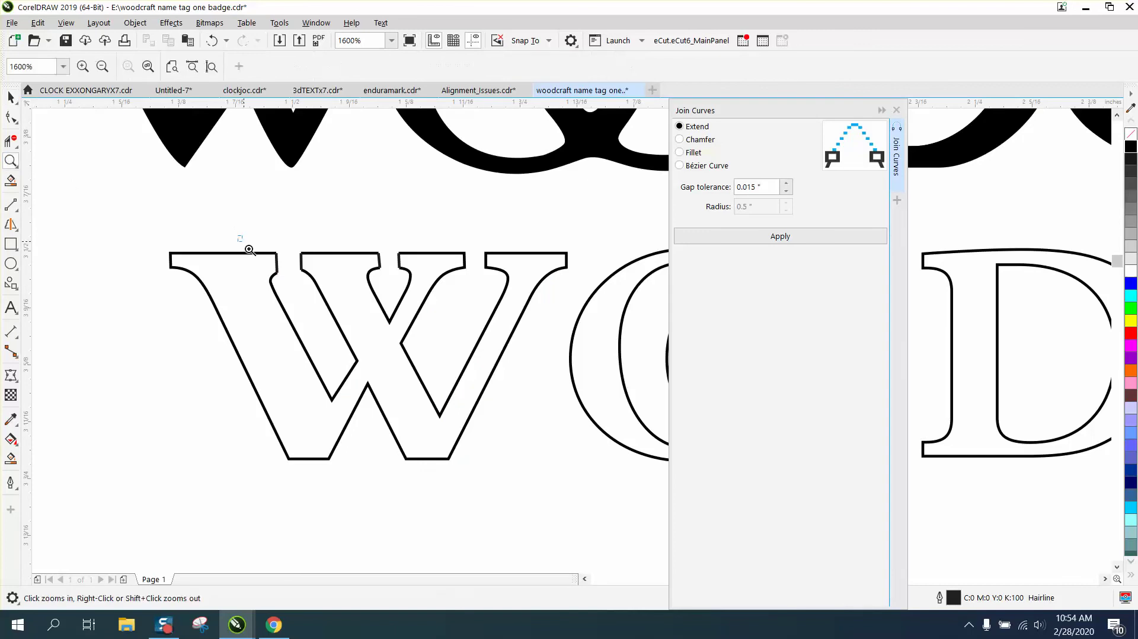
left_click_drag(249, 250, 397, 282)
left_click(11, 117)
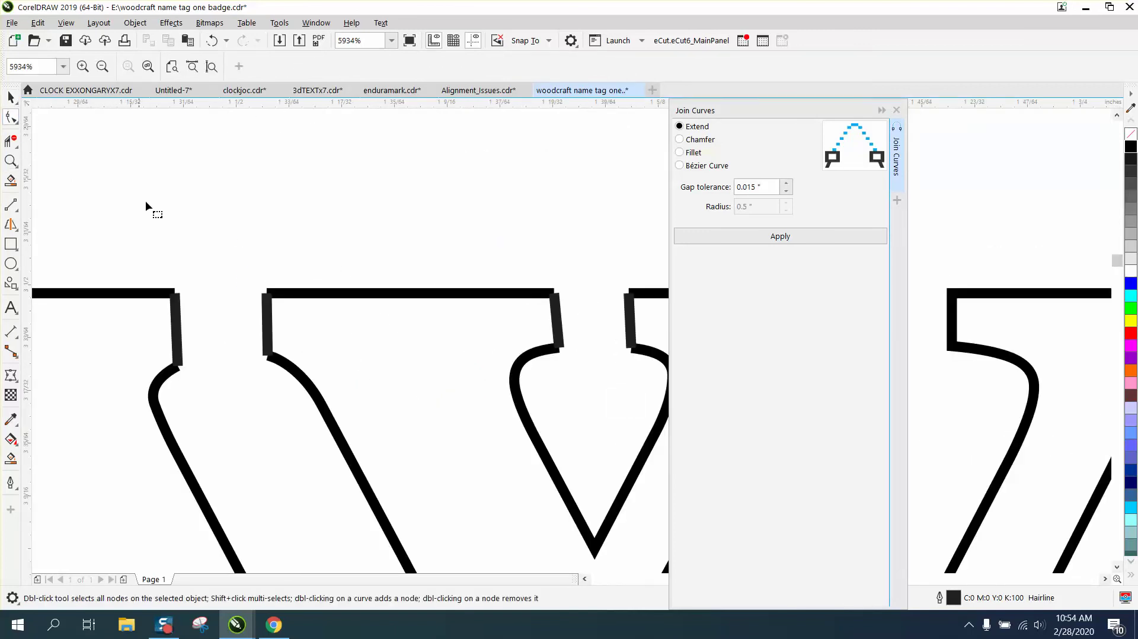
scroll(166, 249, "down", 2)
left_click(161, 272)
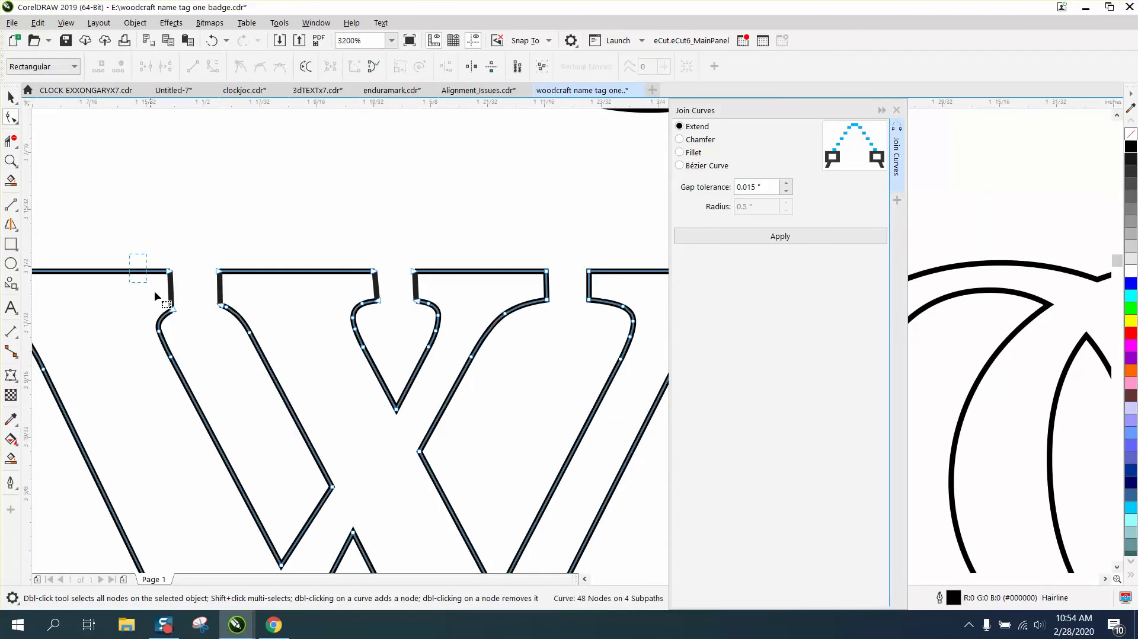
left_click_drag(156, 294, 430, 332)
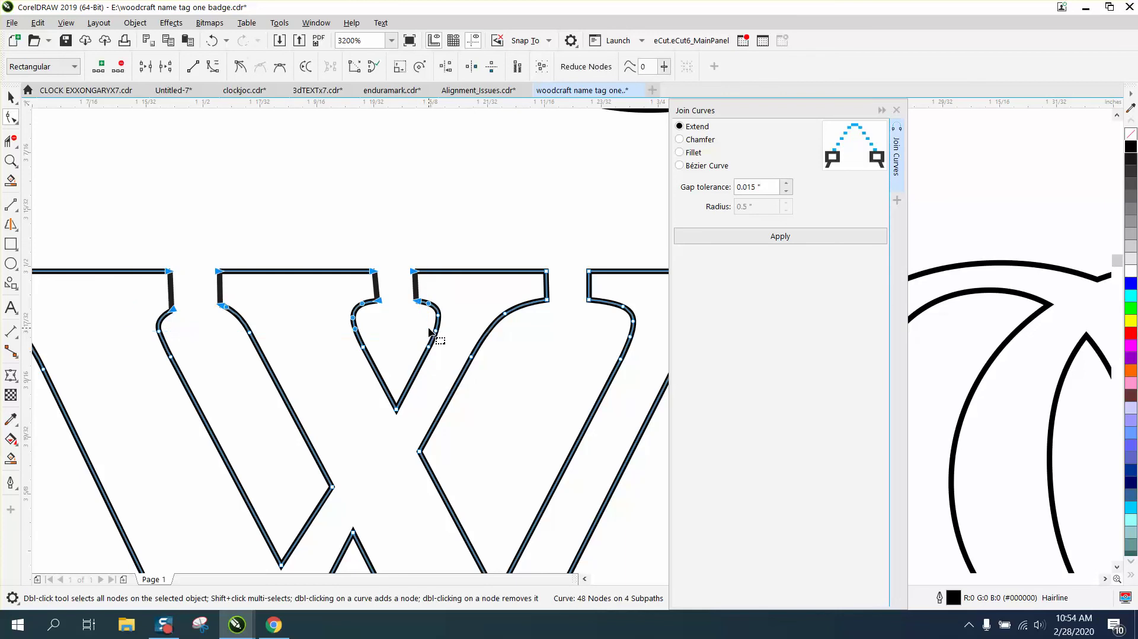
left_click_drag(771, 187, 731, 189)
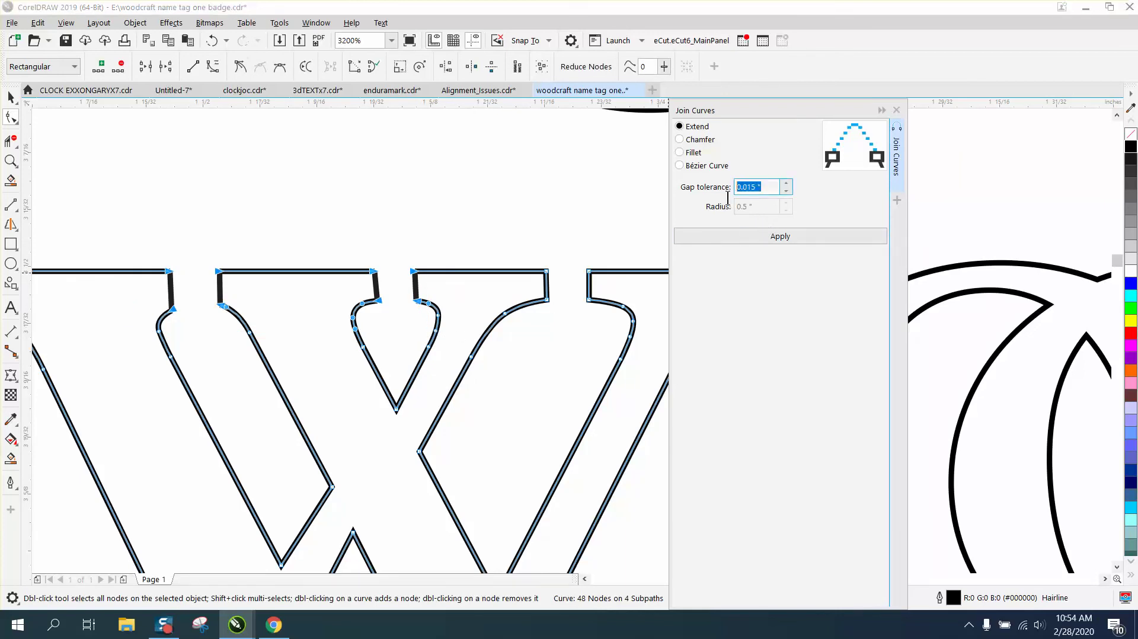
type(".1")
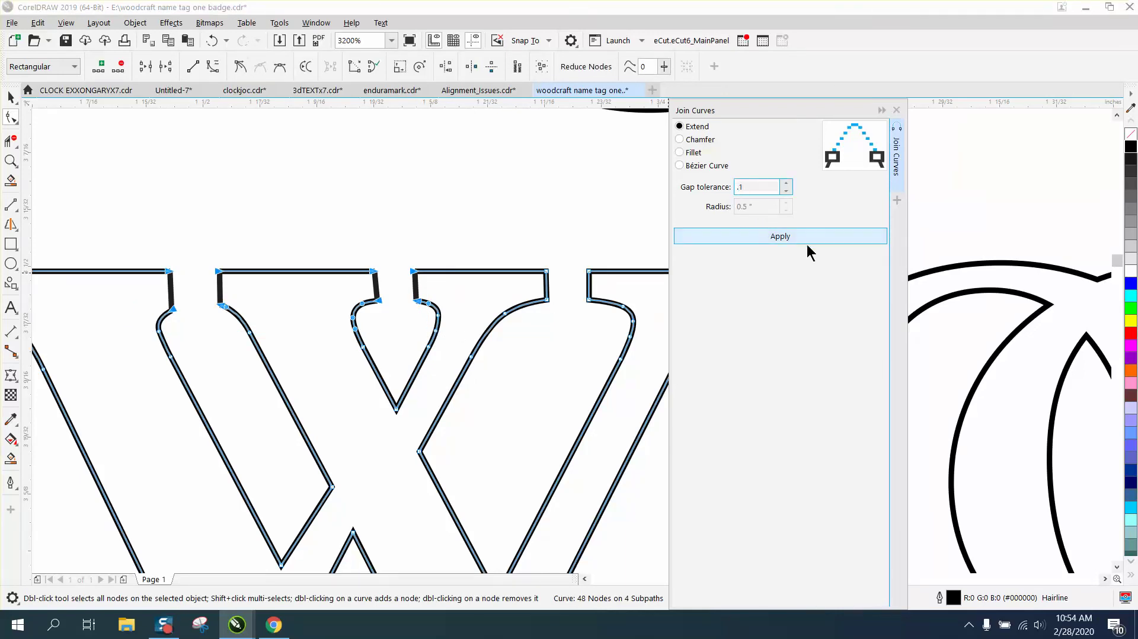
left_click(783, 238)
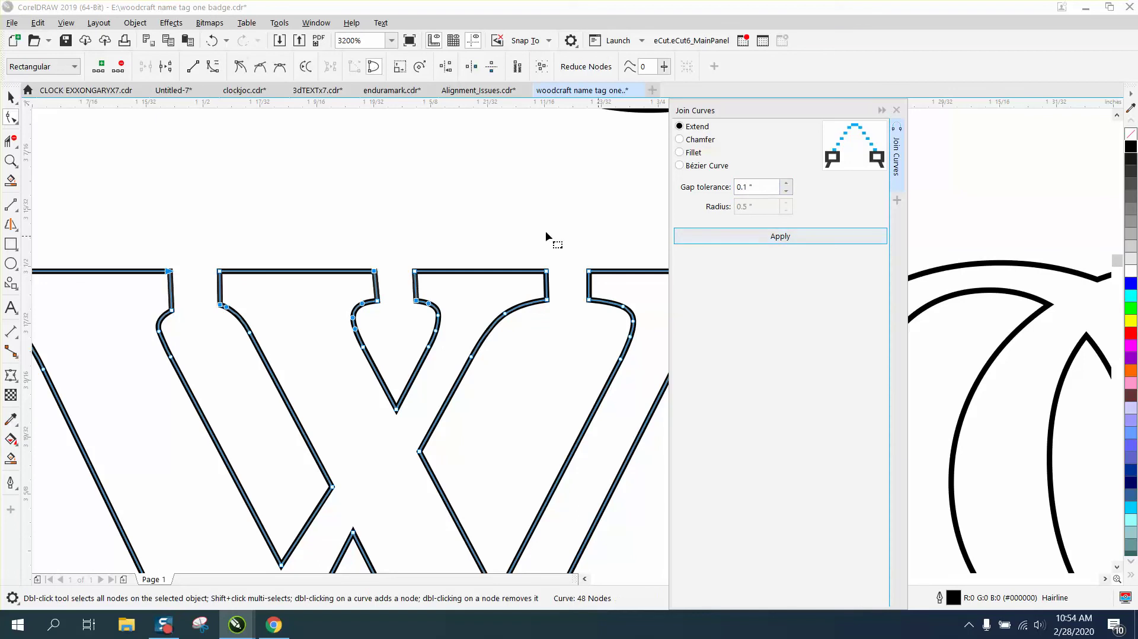
Close the Join Curves docker and Smart Fill the W and interlocked OO black.
left_click(11, 98)
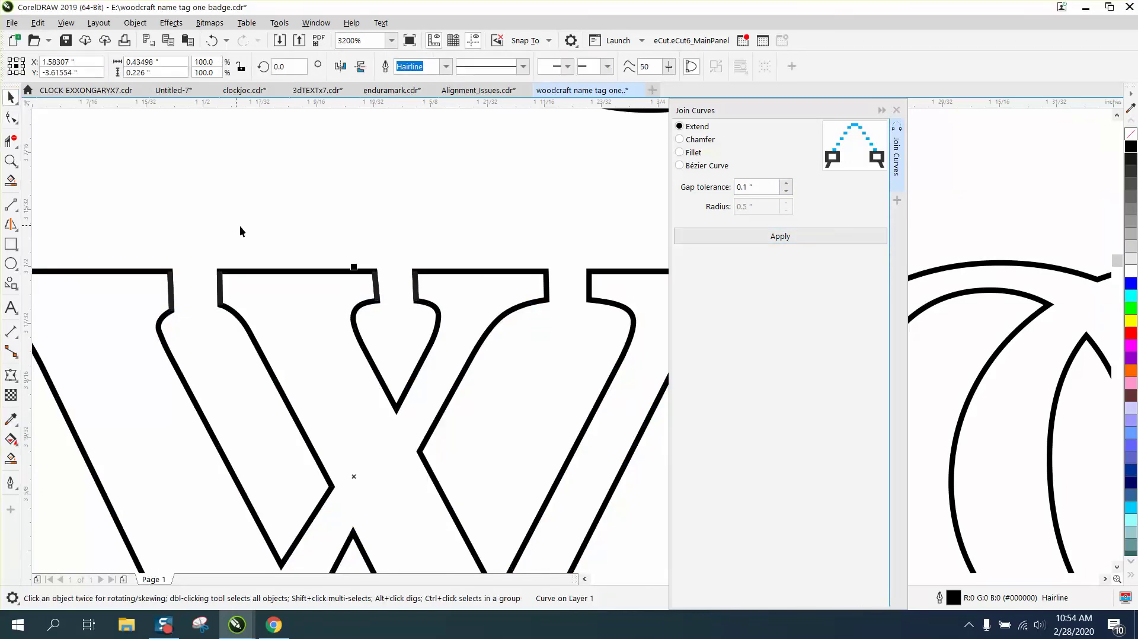
scroll(240, 225, "down", 2)
left_click(896, 110)
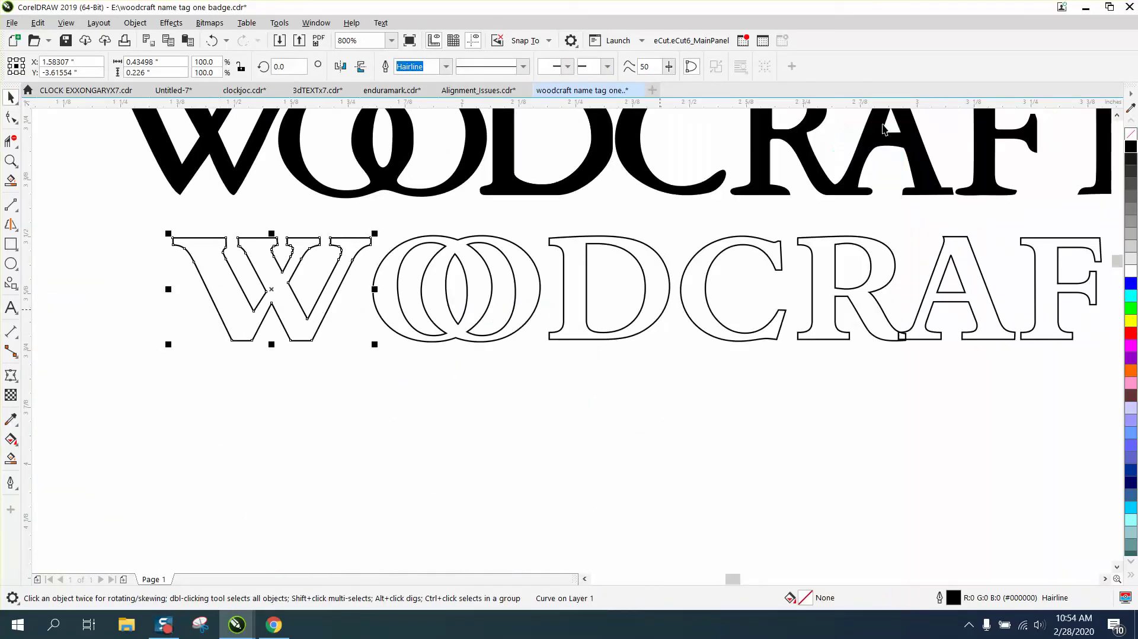
left_click(11, 458)
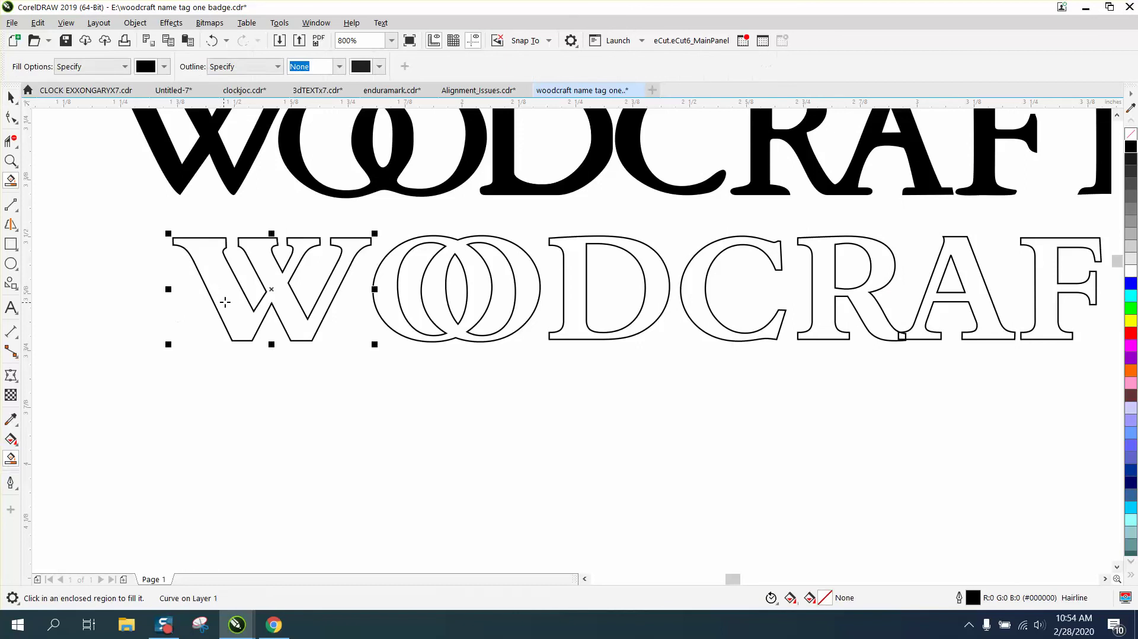
left_click(224, 300)
left_click(380, 301)
scroll(380, 301, "up", 1)
Fill the D, C, R, A, F and T outlines solid black.
left_click(771, 304)
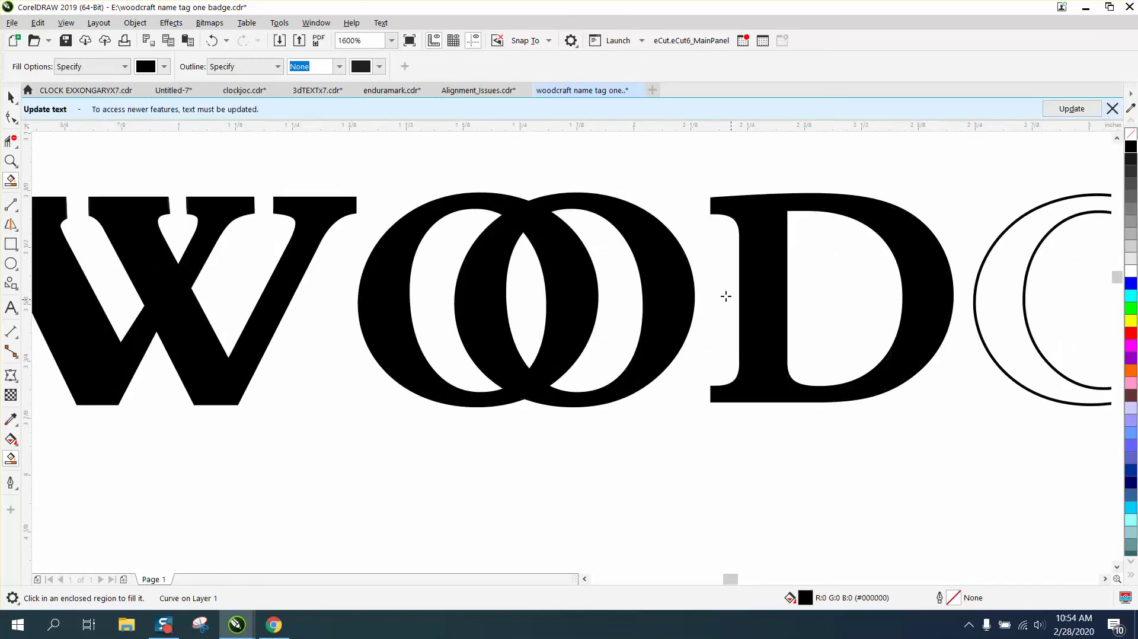
scroll(784, 296, "down", 2)
left_click(796, 298)
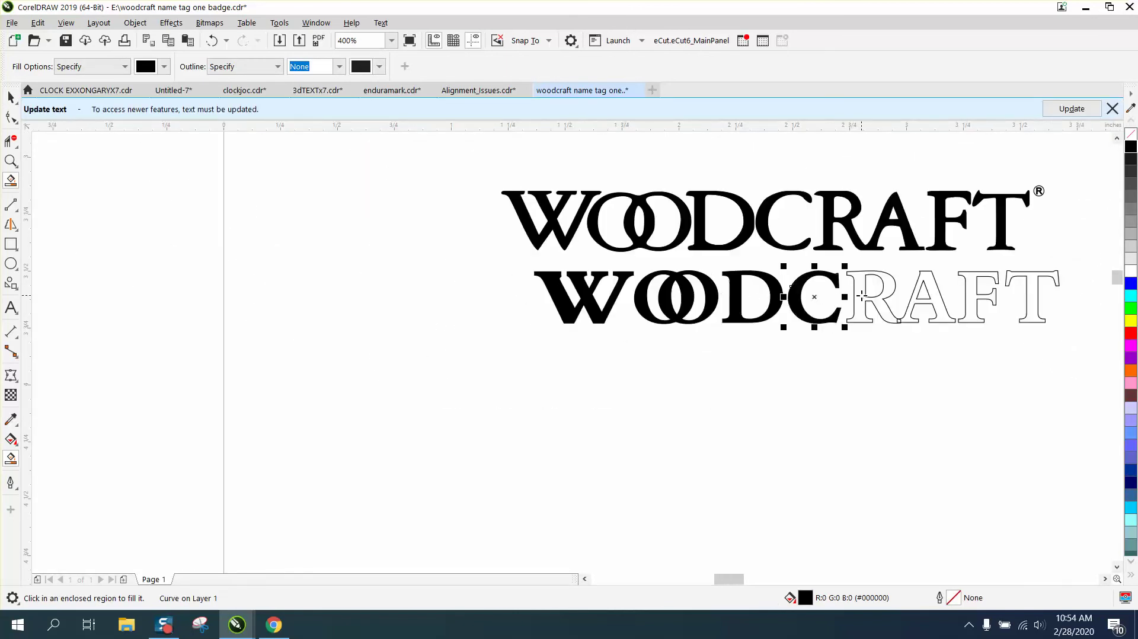
left_click(866, 296)
left_click(948, 287)
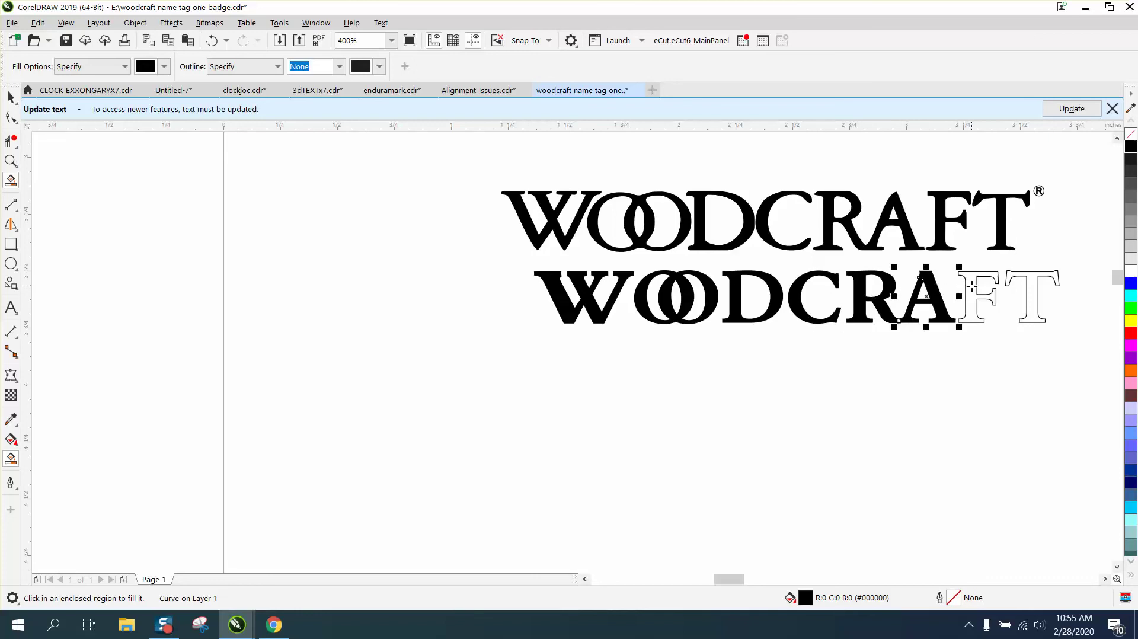
left_click(971, 287)
left_click(1032, 286)
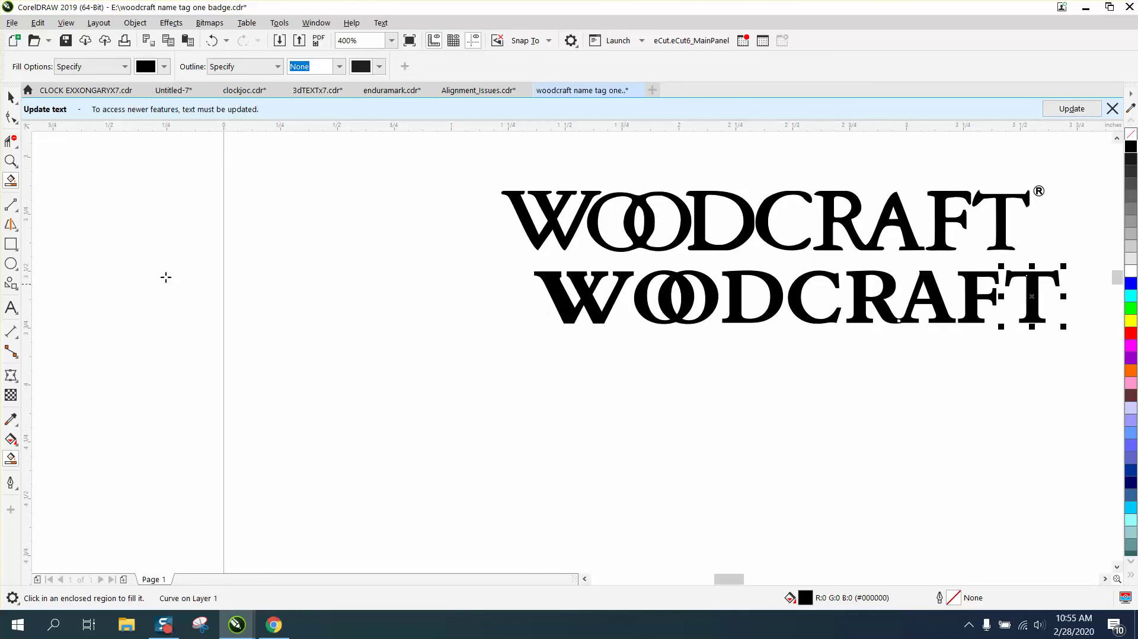
left_click(11, 160)
left_click_drag(487, 197, 1079, 356)
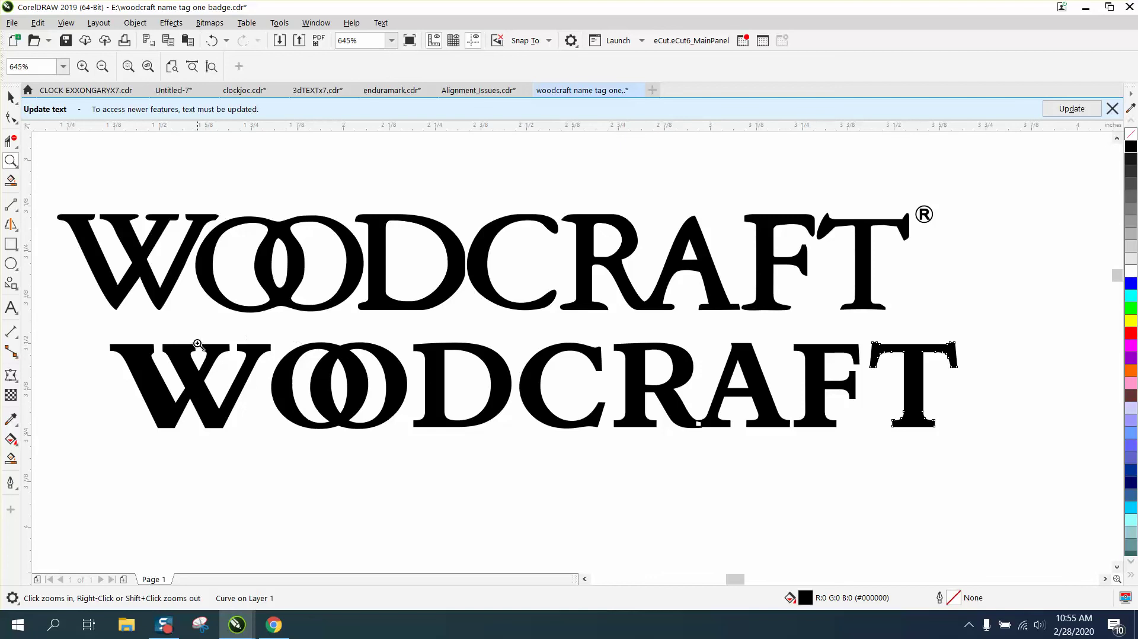
Scale the lower WOODCRAFT from its top-left corner to the logo's width and dismiss the update notice.
left_click(11, 97)
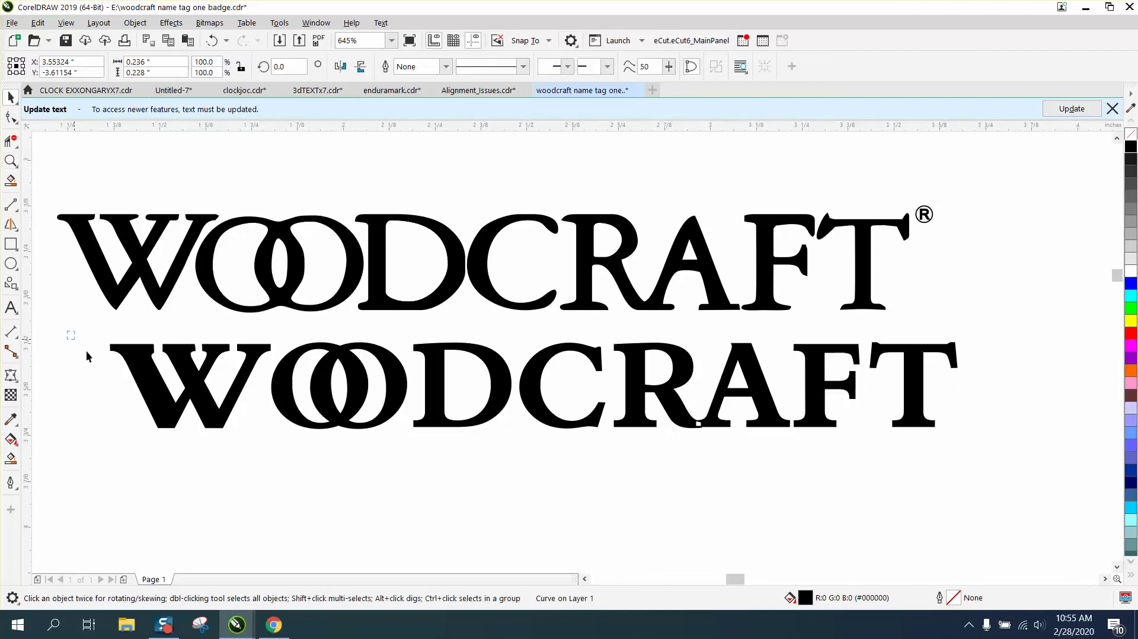
left_click_drag(88, 355, 1091, 474)
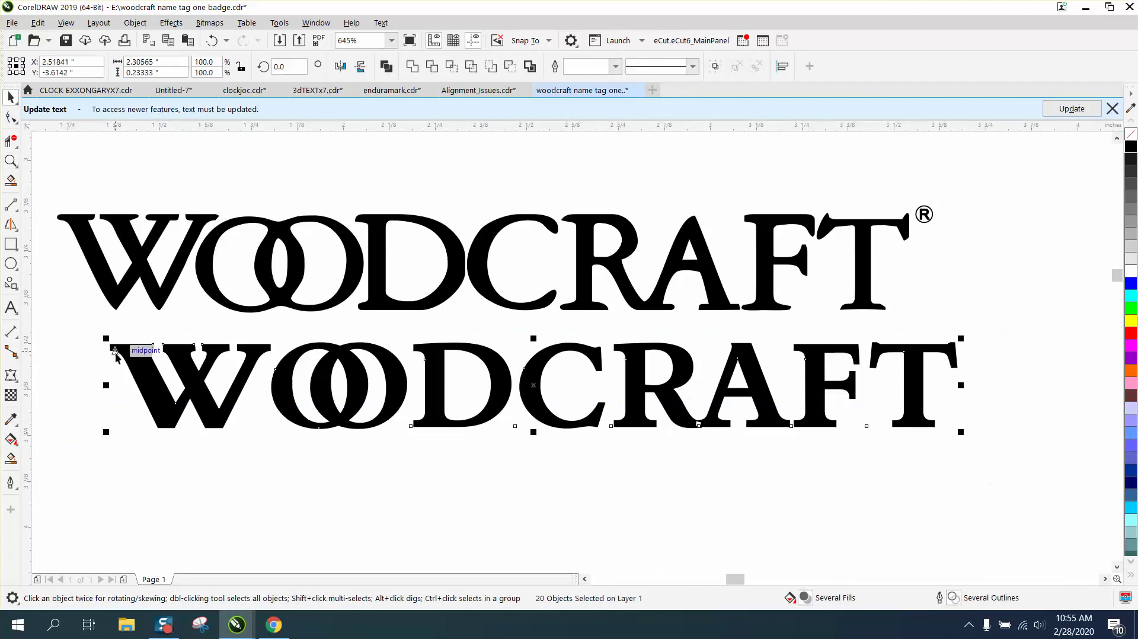
left_click_drag(106, 337, 54, 332)
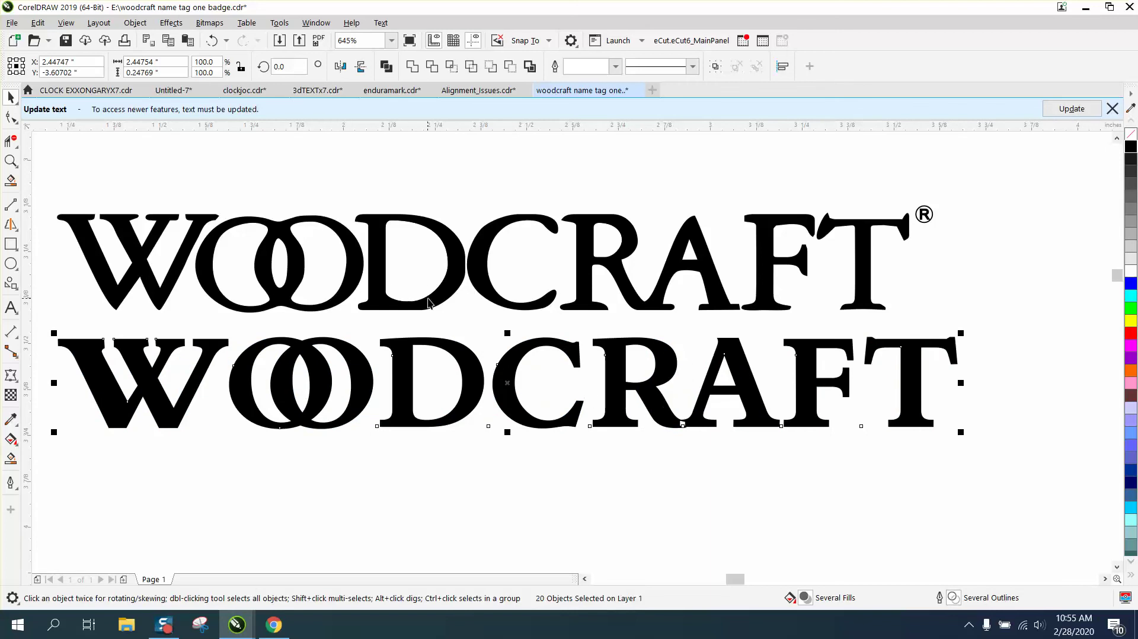
left_click(532, 194)
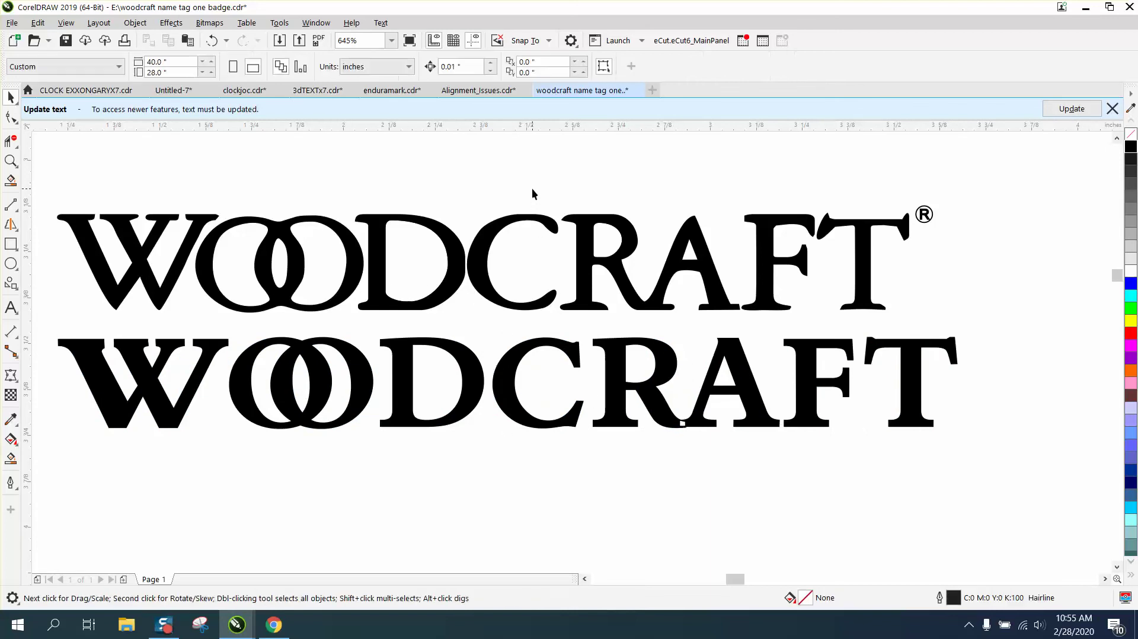
left_click(1113, 108)
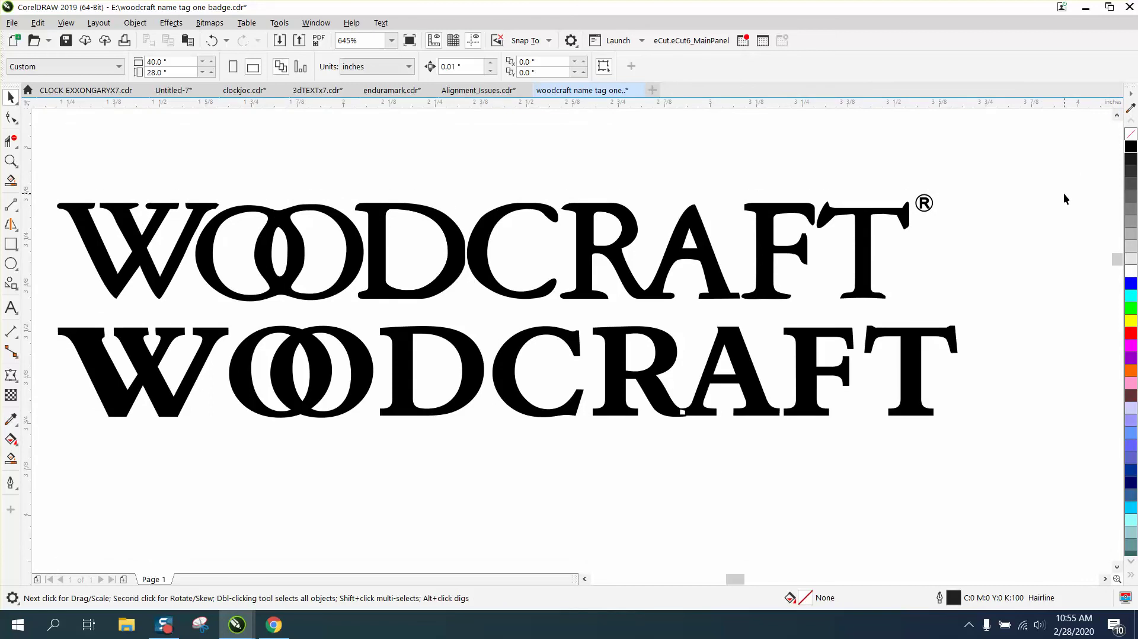